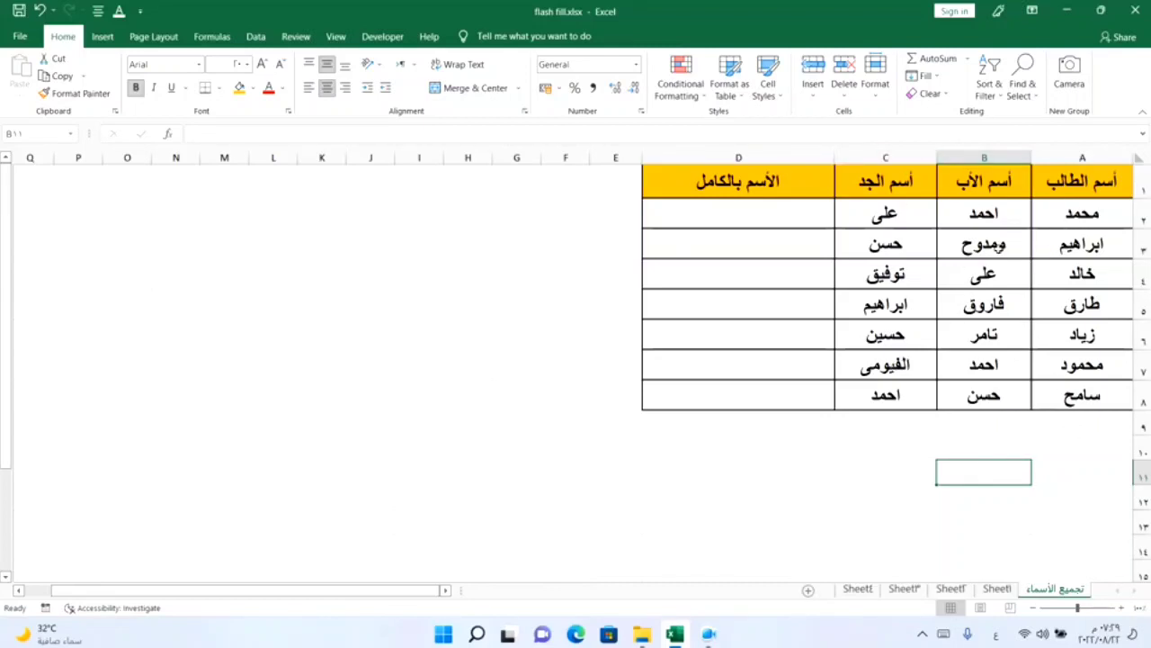
# Enter the first student's full name in D2 from the student, father and grandfather names, and Flash Fill the full-name column
pyautogui.click(1058, 210)
pyautogui.click(969, 204)
pyautogui.click(909, 207)
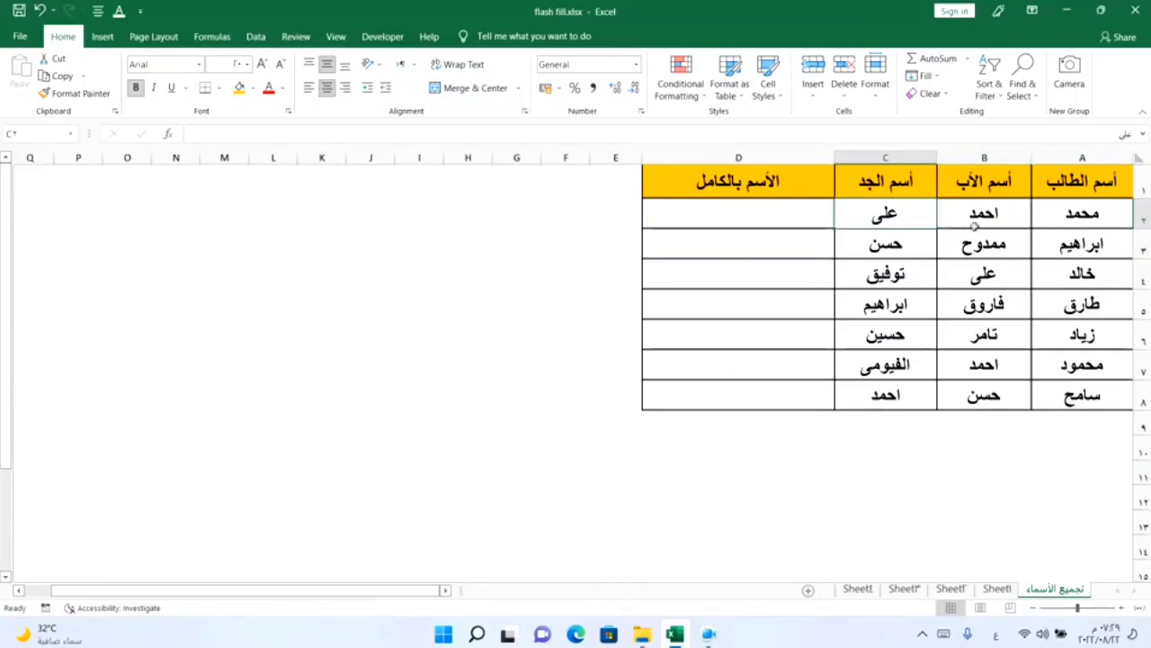
pyautogui.click(748, 208)
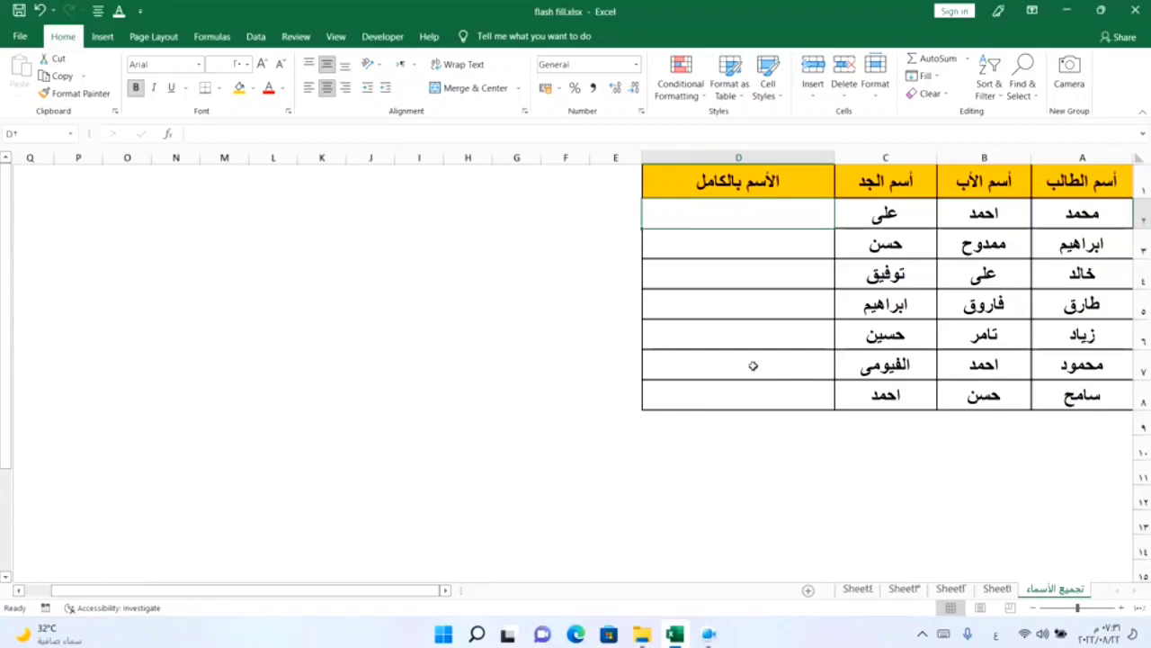
pyautogui.write('محم')
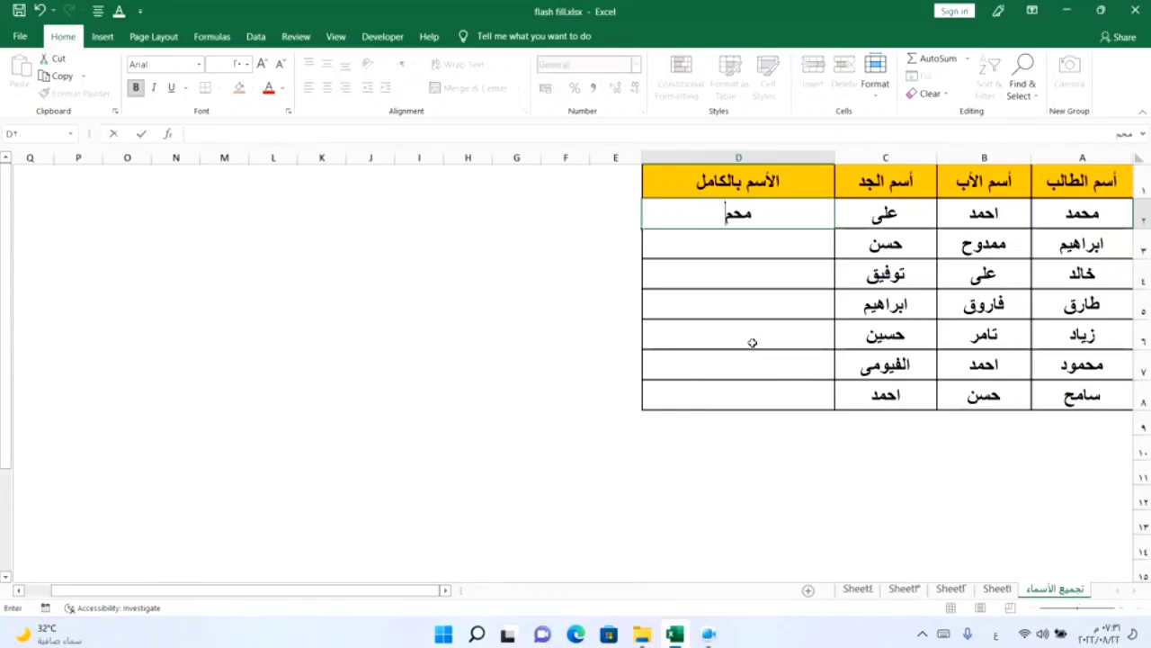
pyautogui.write('د احمد على')
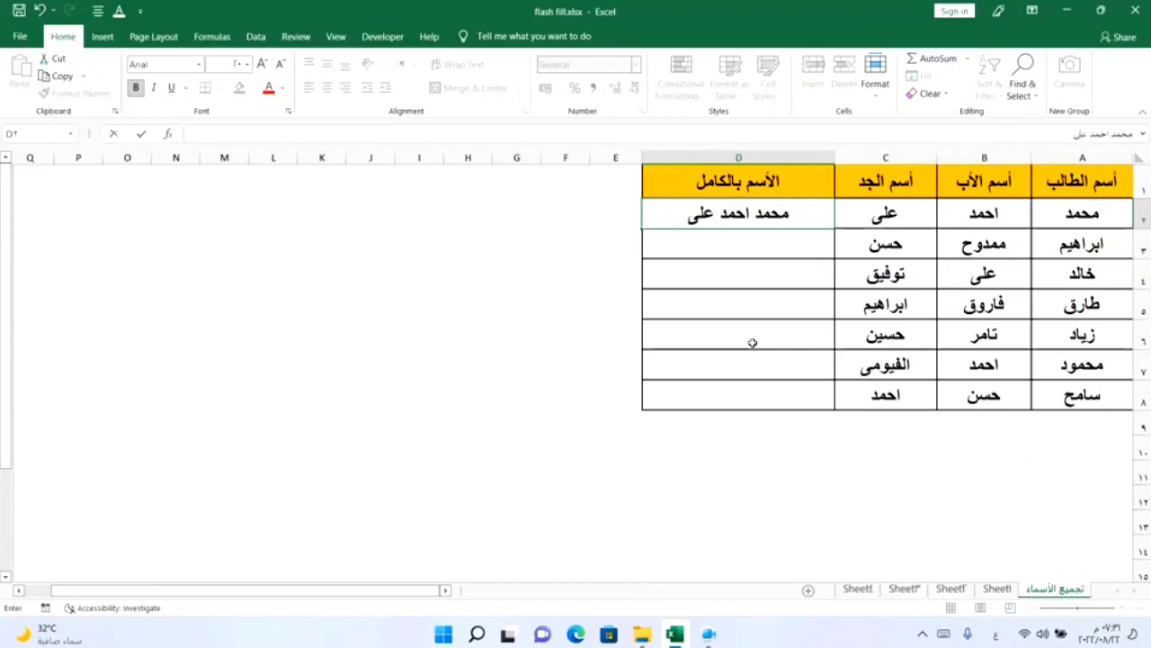
pyautogui.press('Return')
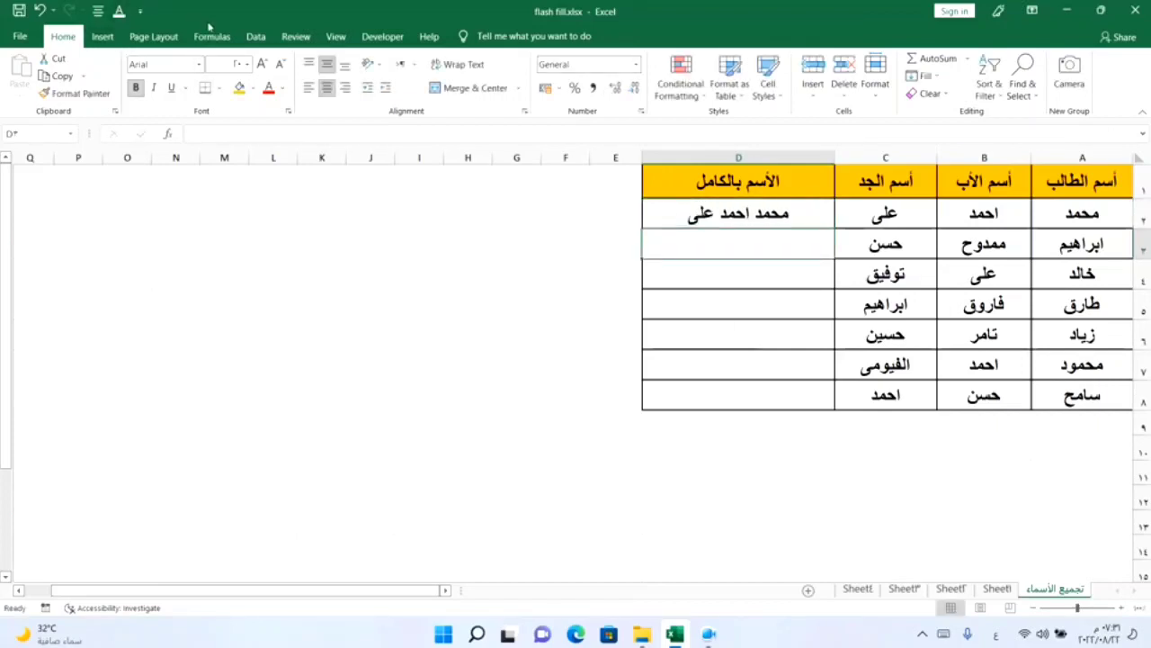
pyautogui.click(255, 37)
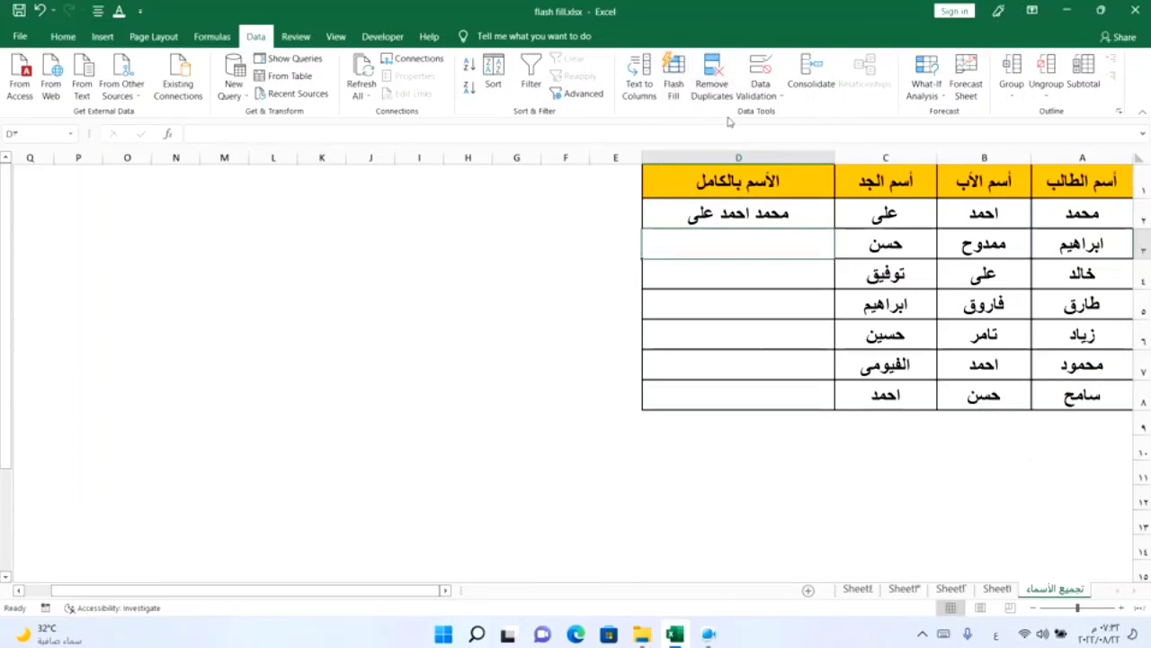
pyautogui.click(674, 81)
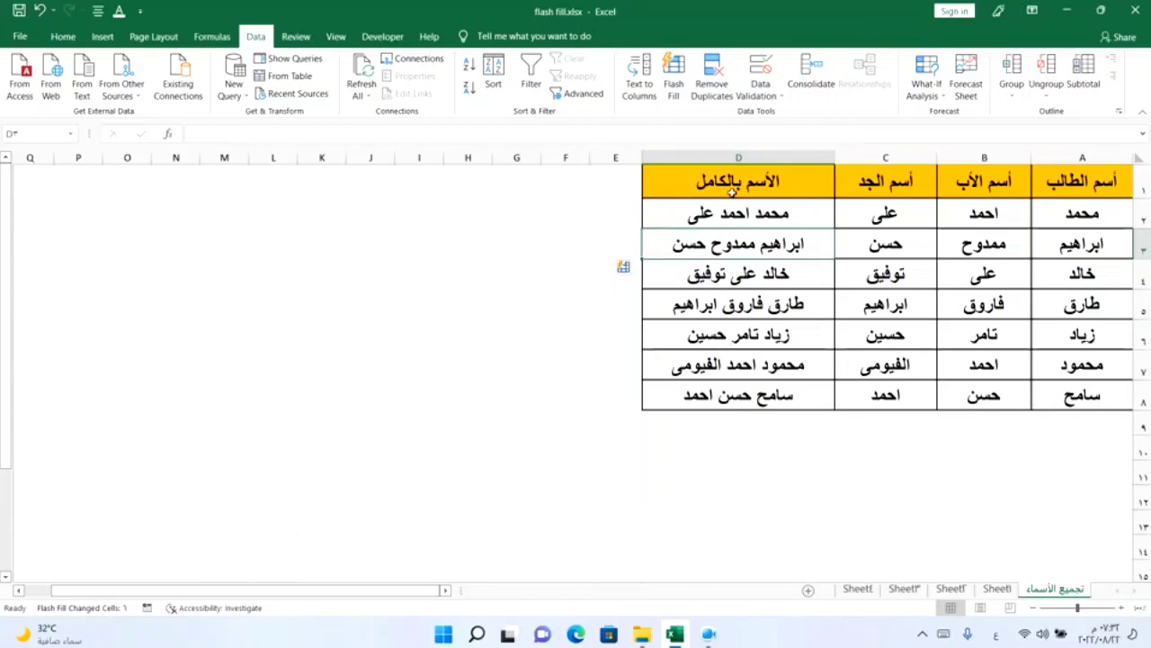
# Clear all the full names in D2:D8
pyautogui.moveTo(733, 244); pyautogui.dragTo(731, 402)
pyautogui.press('Delete')
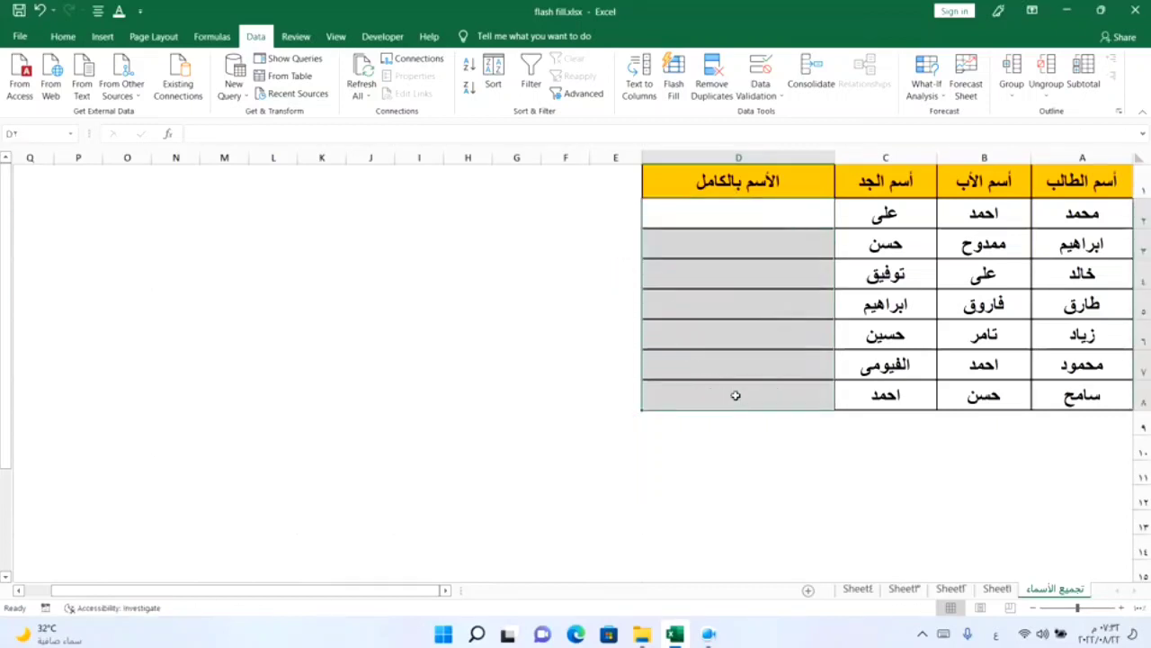
pyautogui.click(735, 471)
# Enter the first student's combined three-part name in D2 and use Flash Fill to complete D3:D8
pyautogui.click(746, 213)
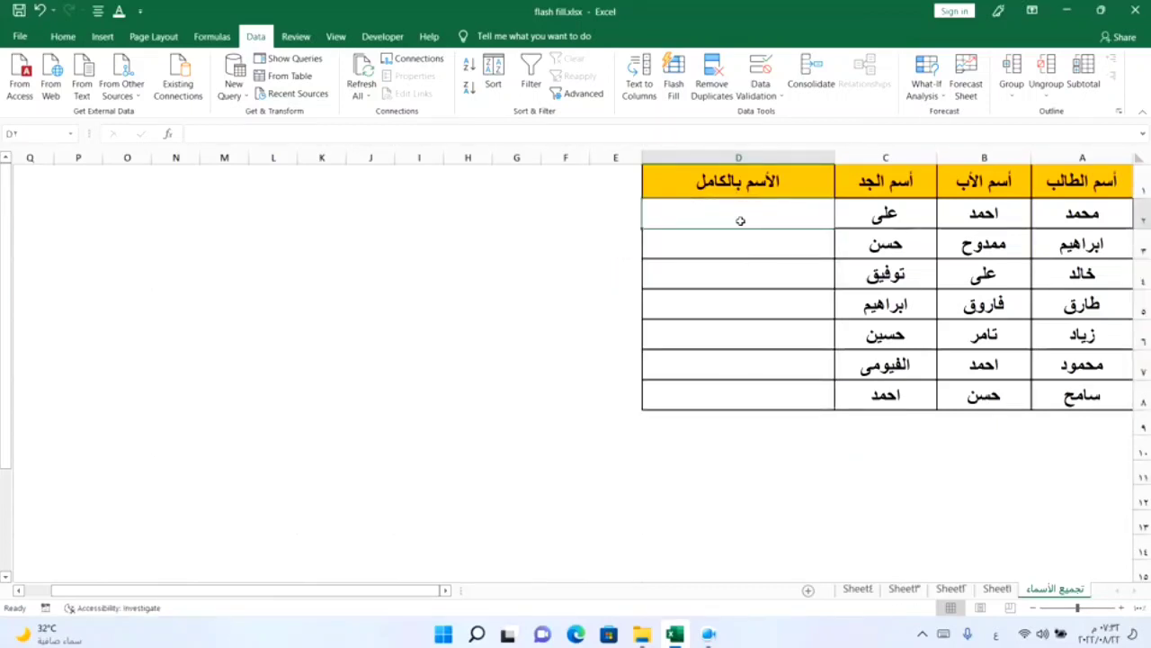
pyautogui.write('محمد احمد على')
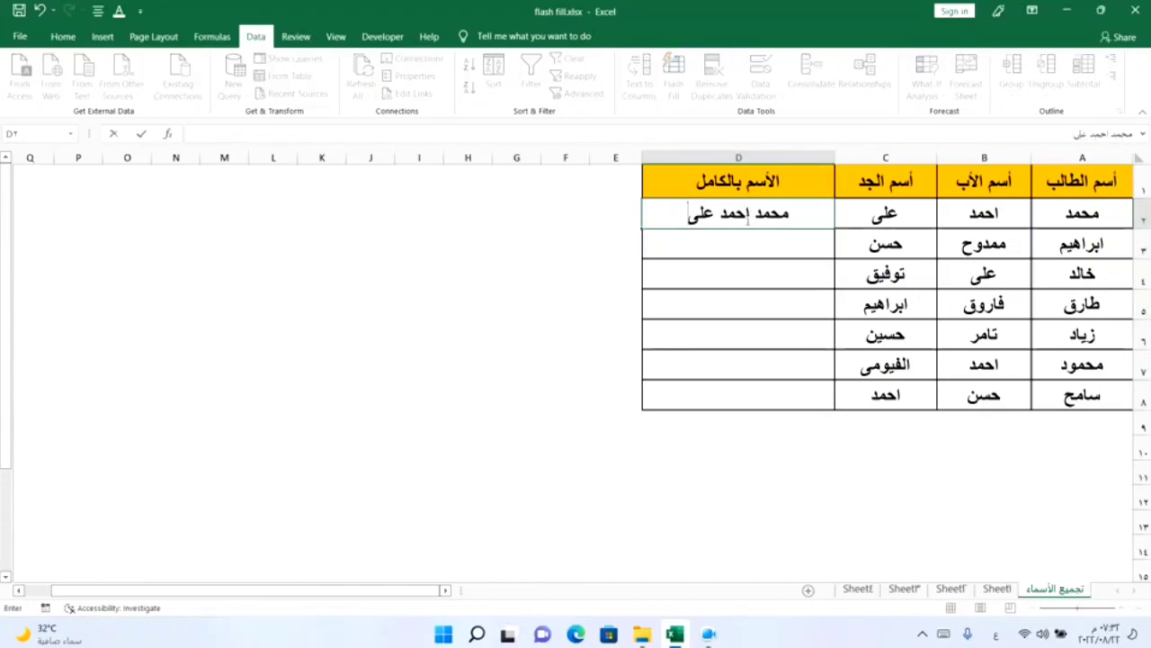
pyautogui.press('Return')
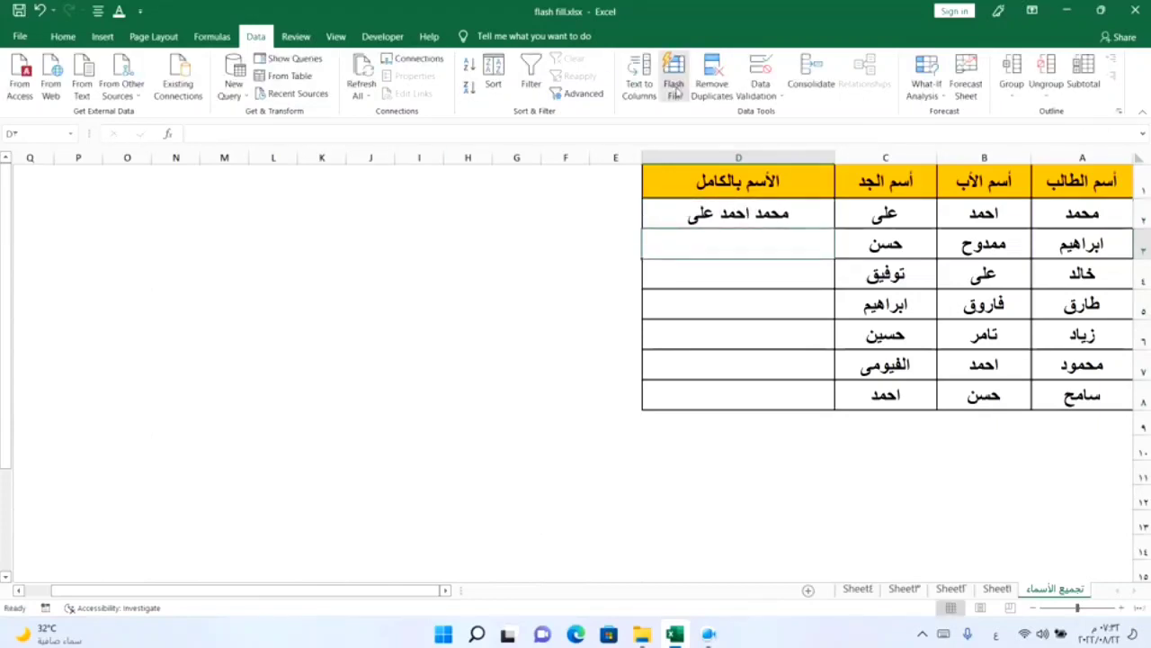
pyautogui.click(674, 83)
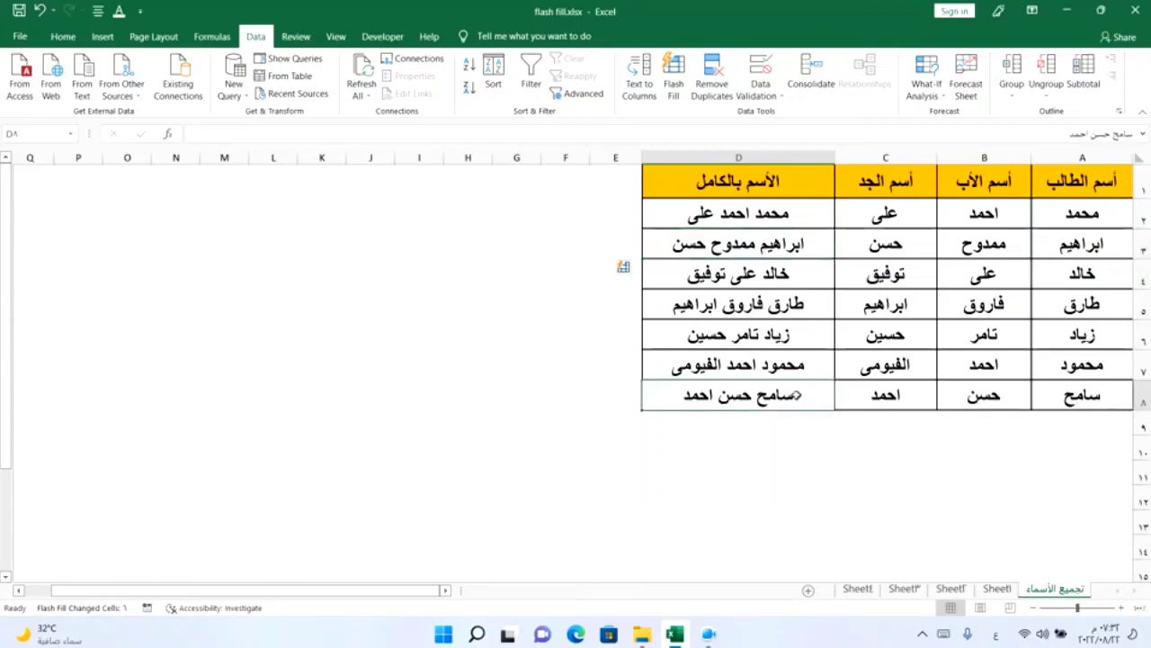
pyautogui.click(745, 469)
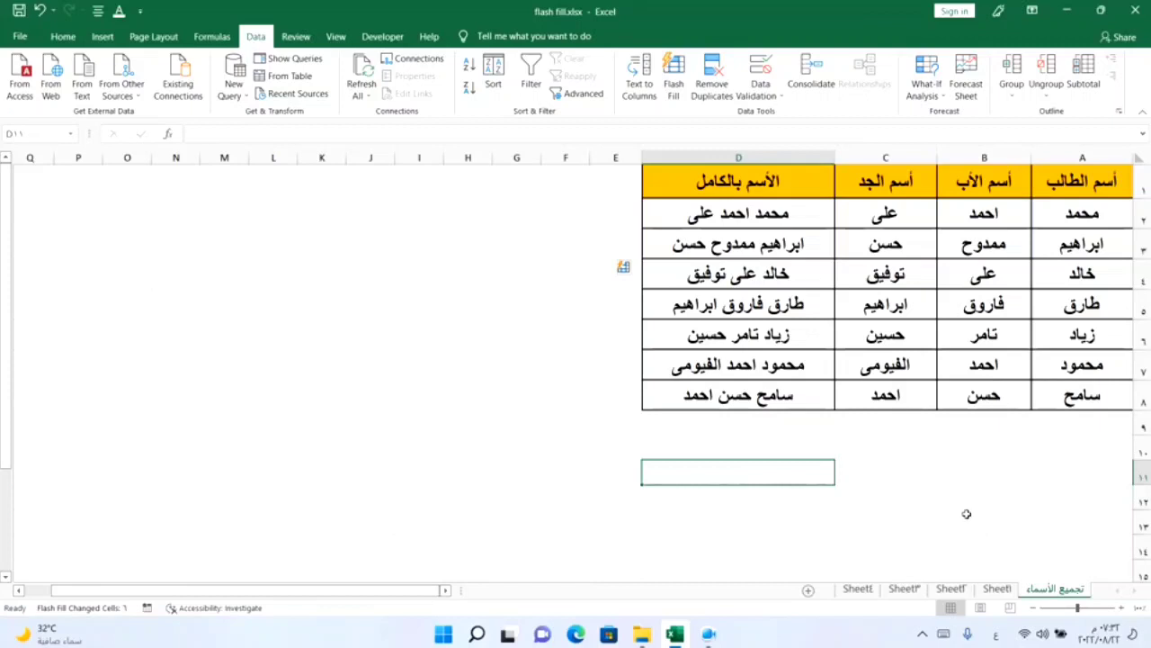
# Look over the combined profession-and-name list on Sheet1 and return to the تجميع الأسماء sheet
pyautogui.click(996, 589)
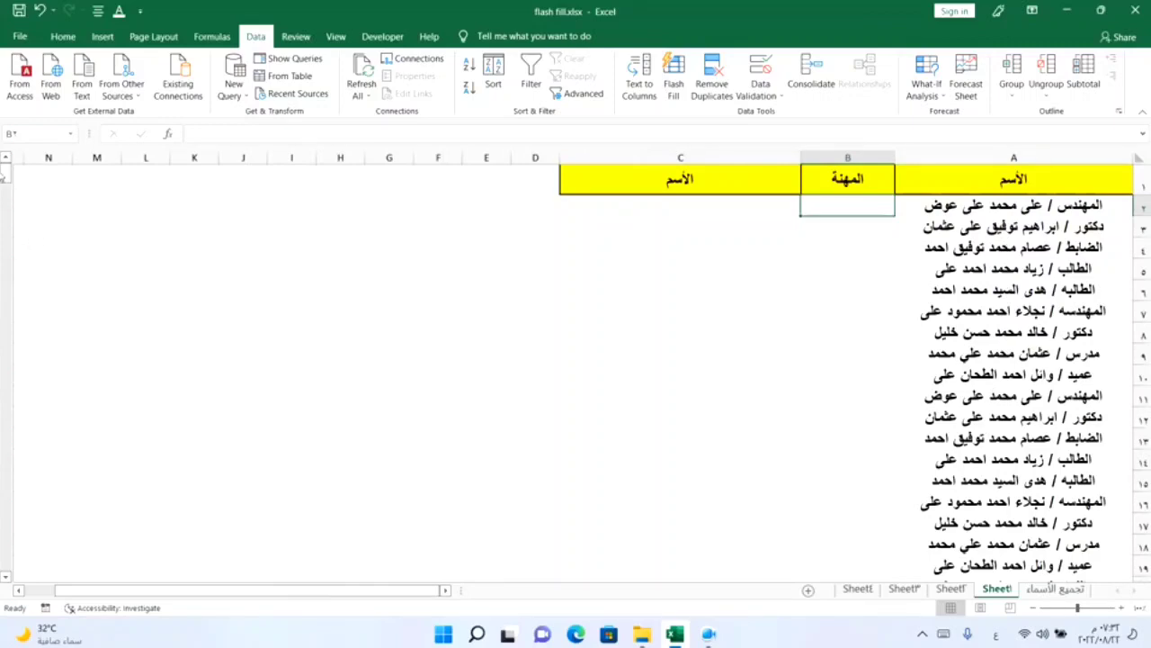
pyautogui.moveTo(3, 199); pyautogui.dragTo(6, 172)
pyautogui.click(1054, 213)
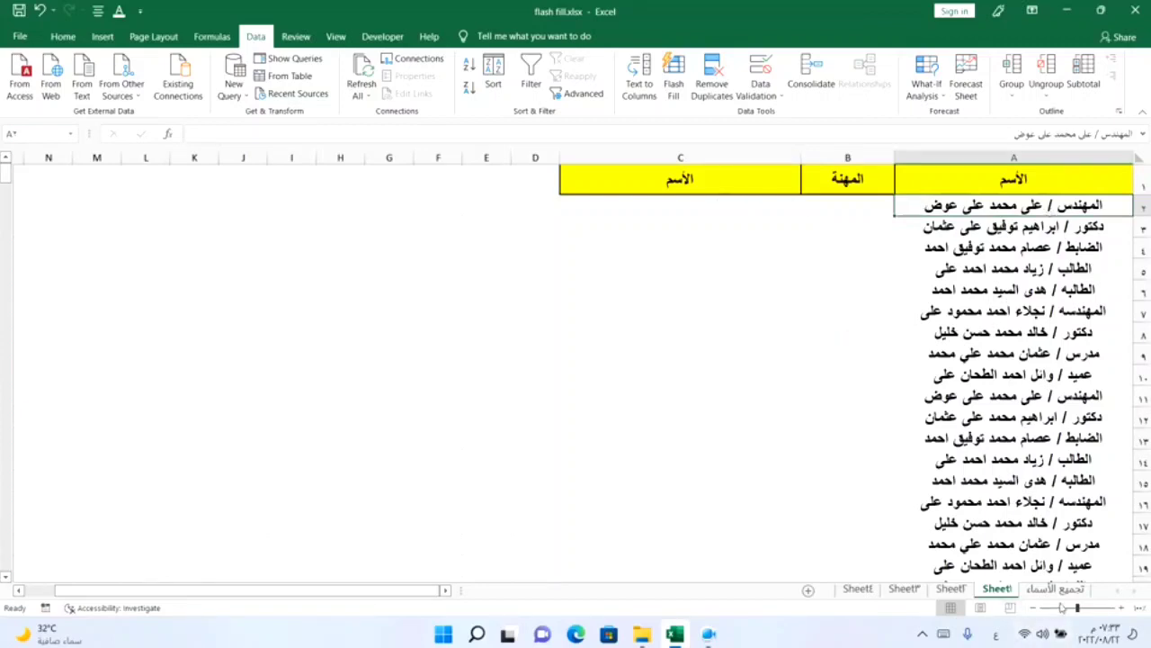
pyautogui.click(1058, 589)
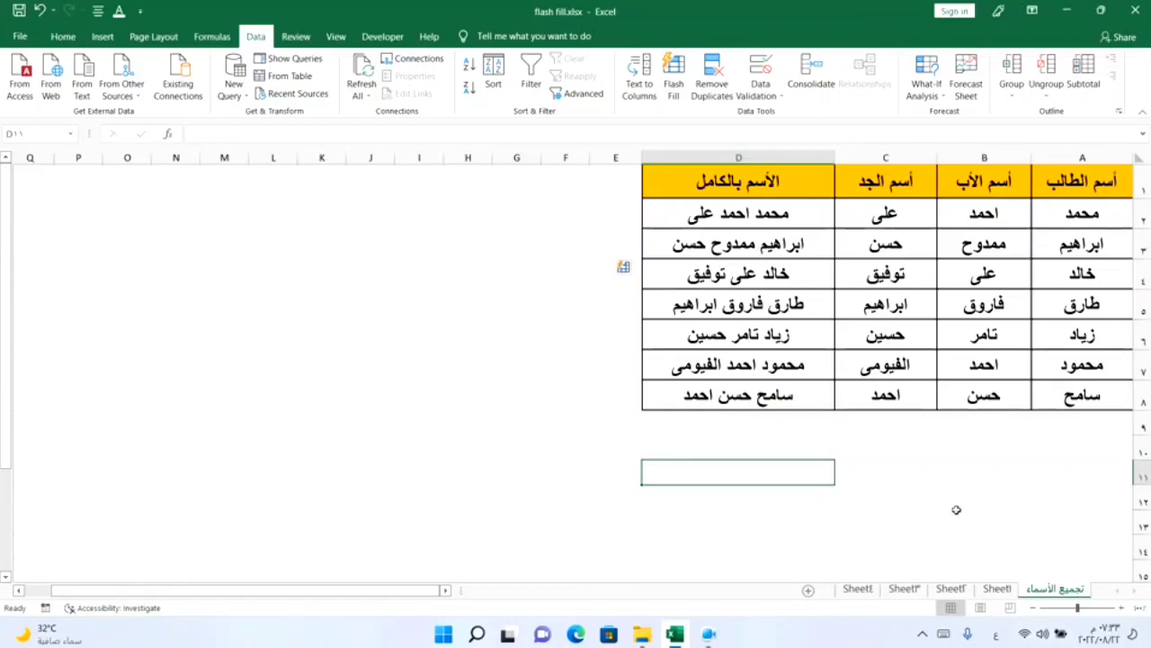
# On Sheet1, enter المهندس in B2 as the first profession and Flash Fill the rest of the المهنة column
pyautogui.click(996, 588)
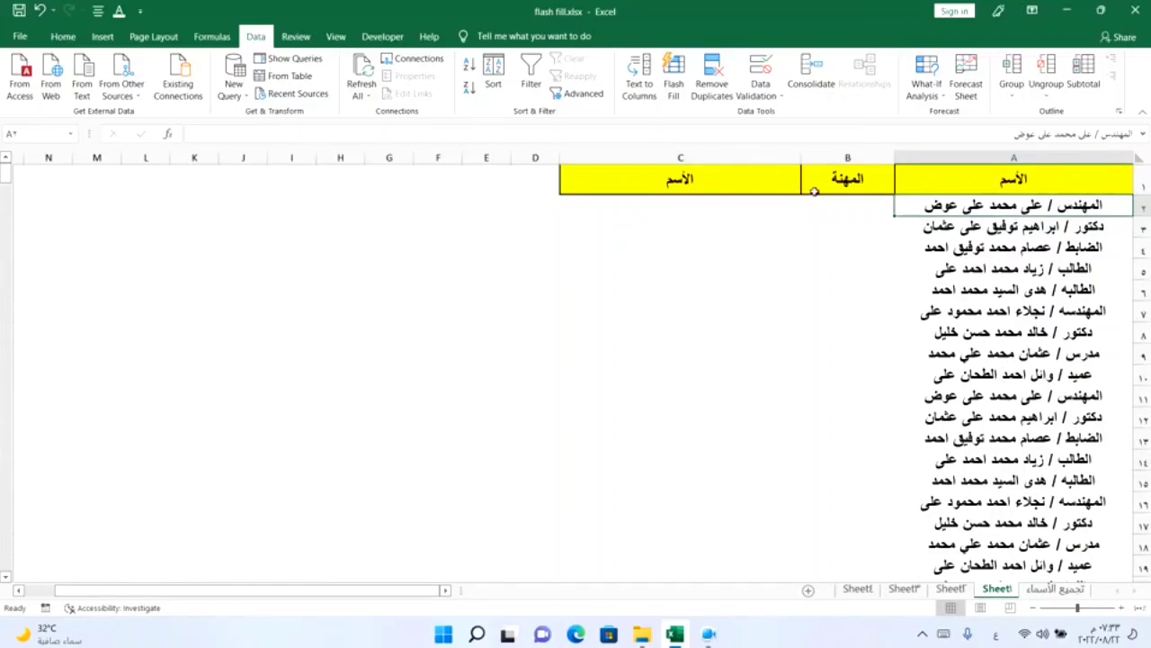
pyautogui.click(840, 205)
pyautogui.click(711, 203)
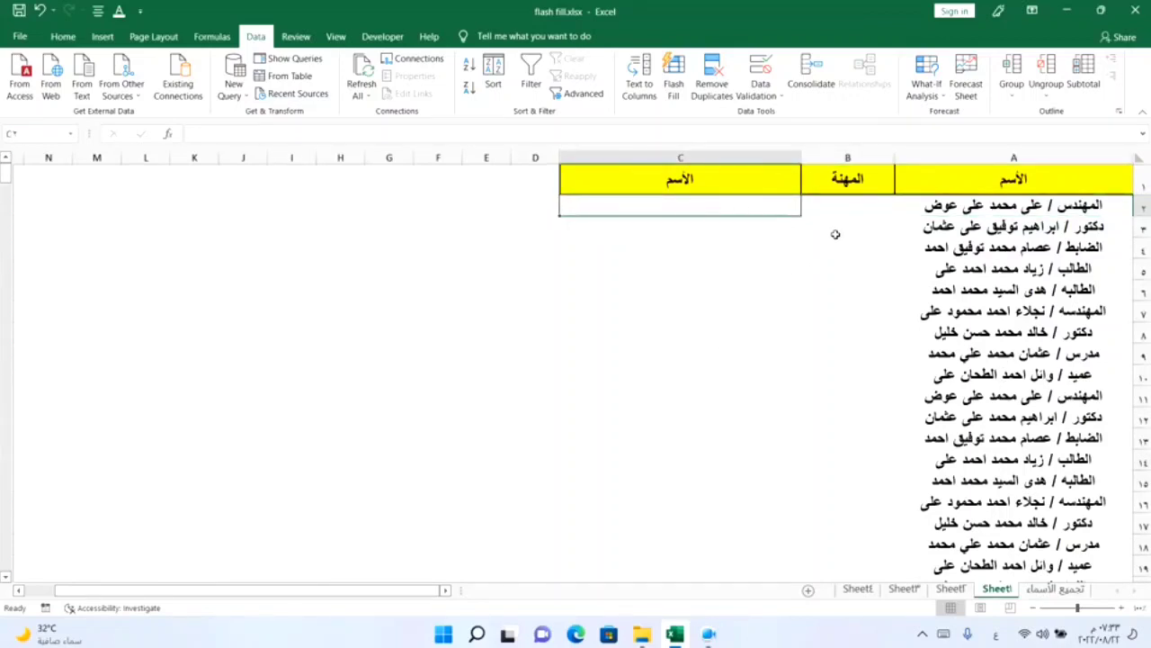
pyautogui.click(841, 203)
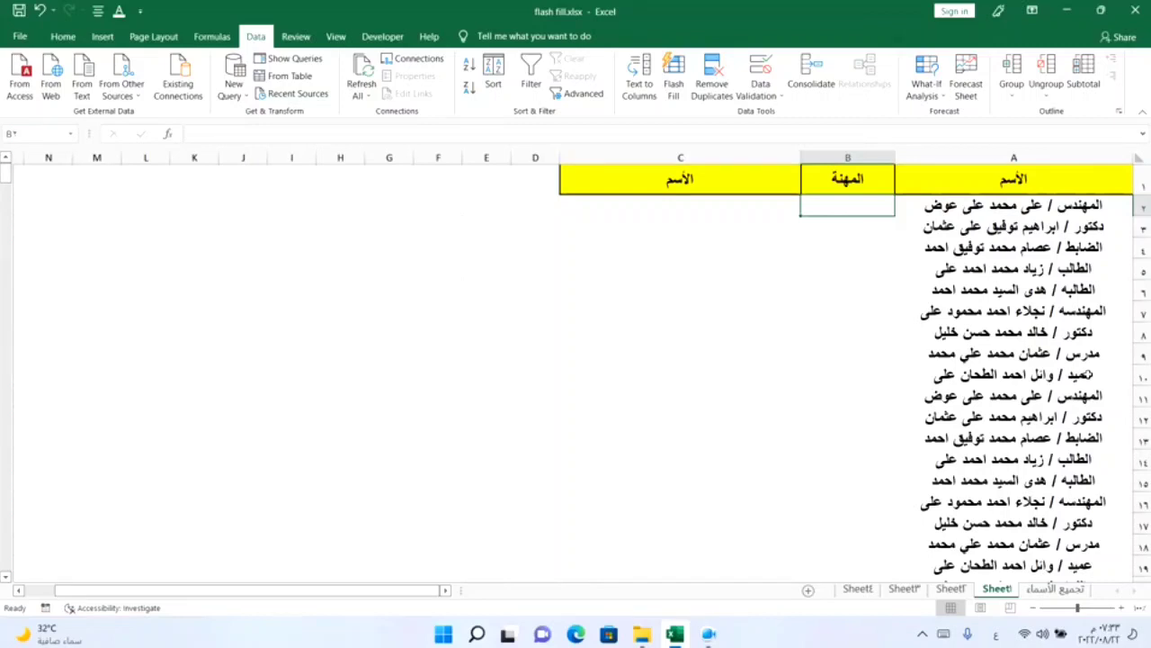
pyautogui.write('المهند')
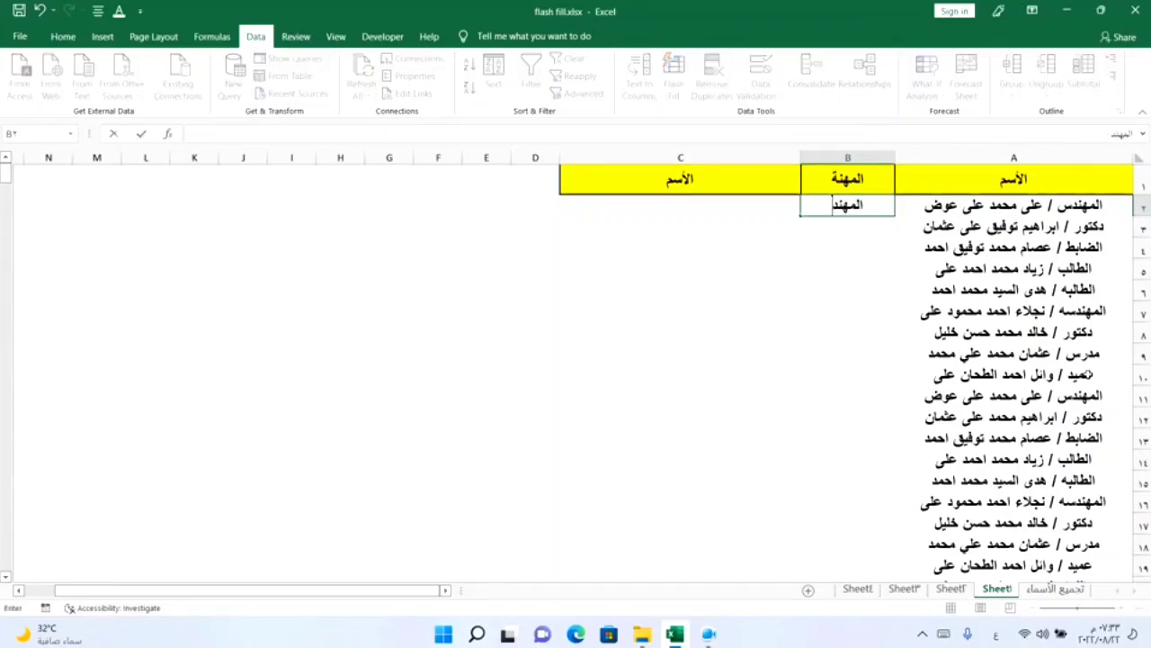
pyautogui.write('س')
pyautogui.press('Return')
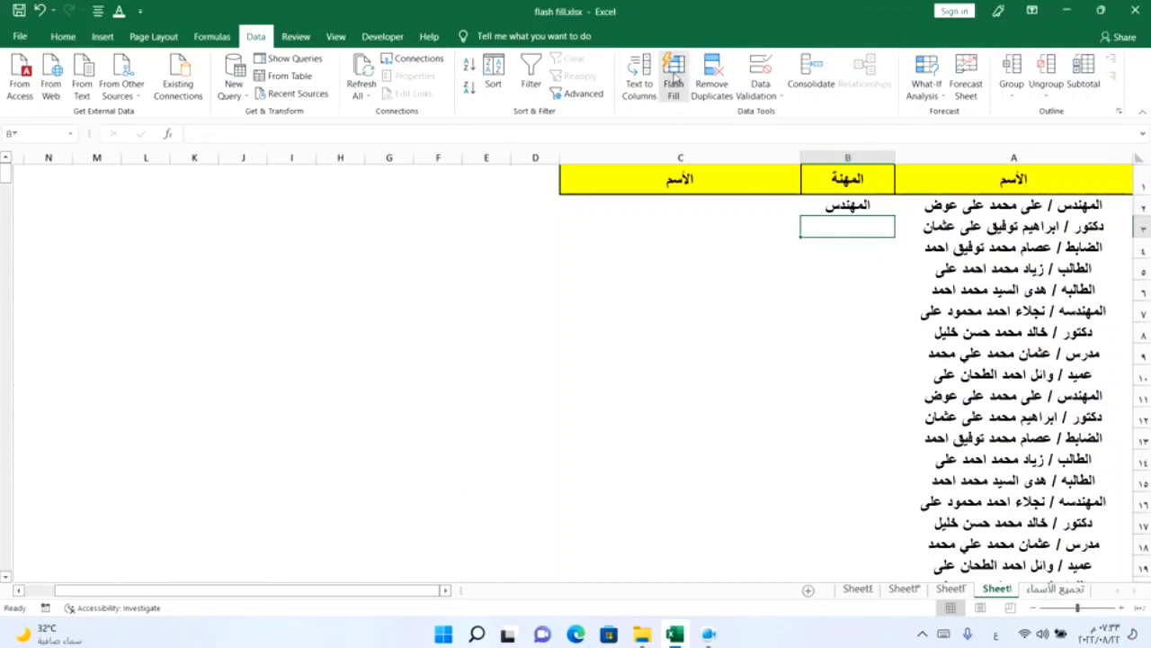
pyautogui.click(674, 79)
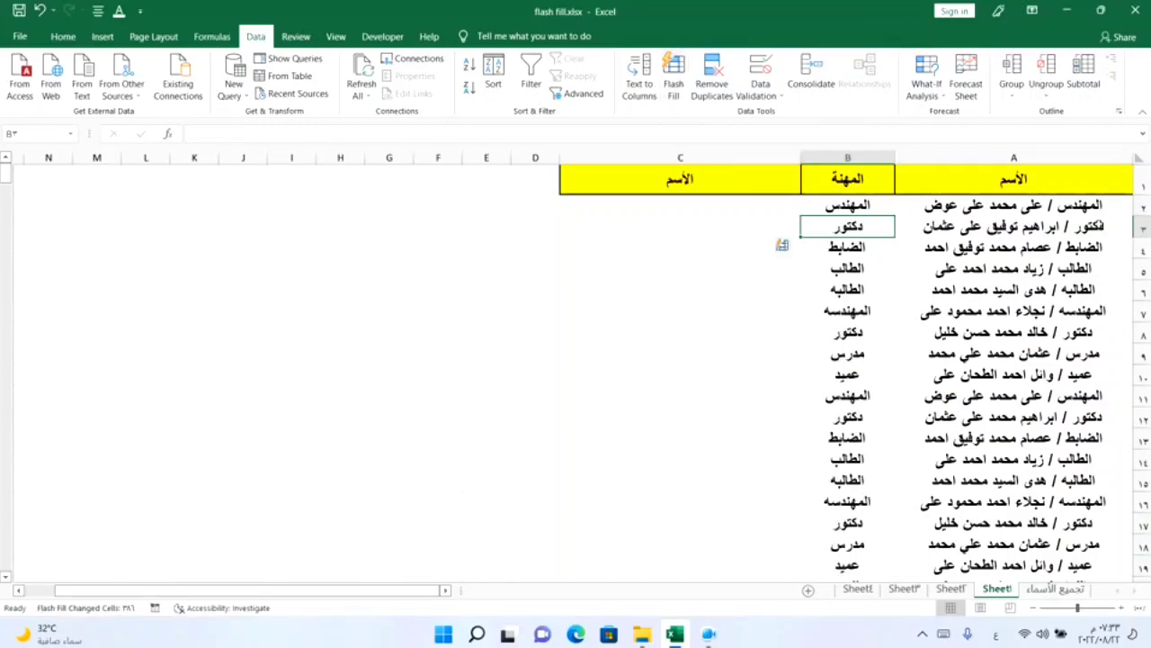
# Check the filled professions against the source list down to the last rows of Sheet1
pyautogui.click(829, 402)
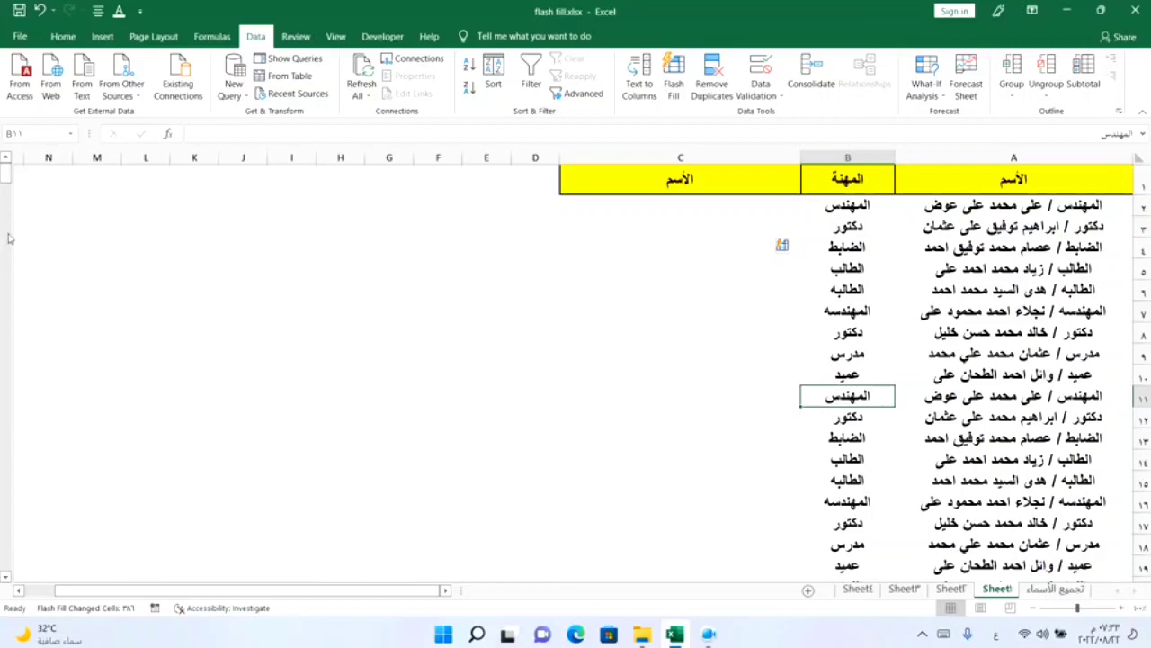
pyautogui.moveTo(7, 182); pyautogui.dragTo(5, 565)
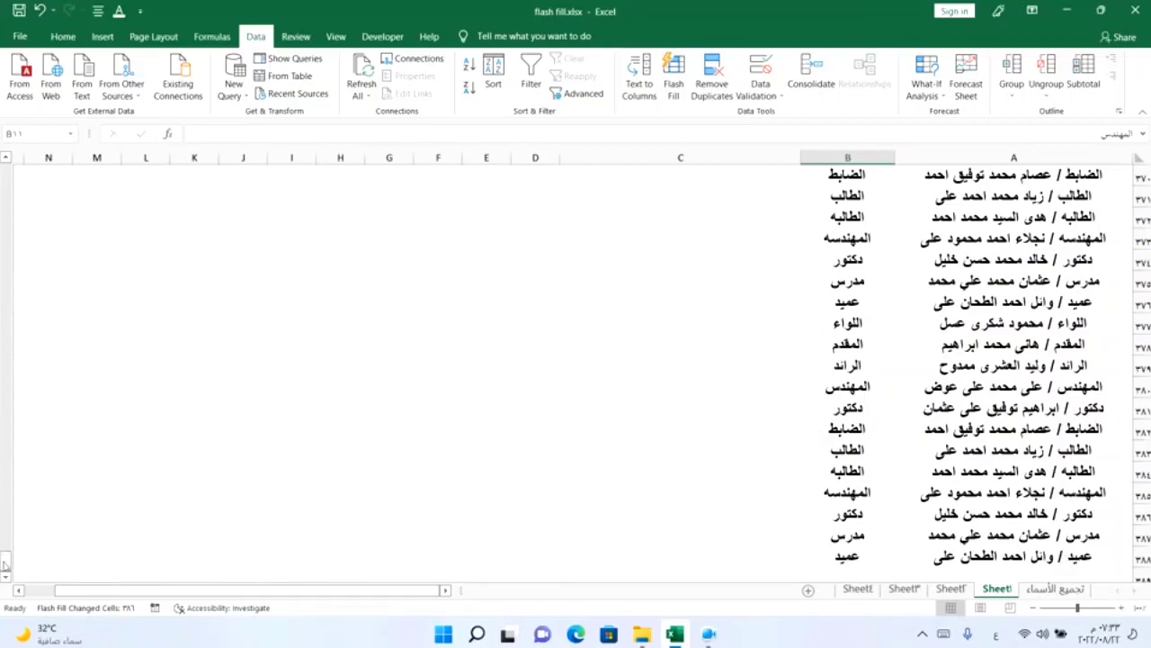
pyautogui.moveTo(4, 565); pyautogui.dragTo(5, 171)
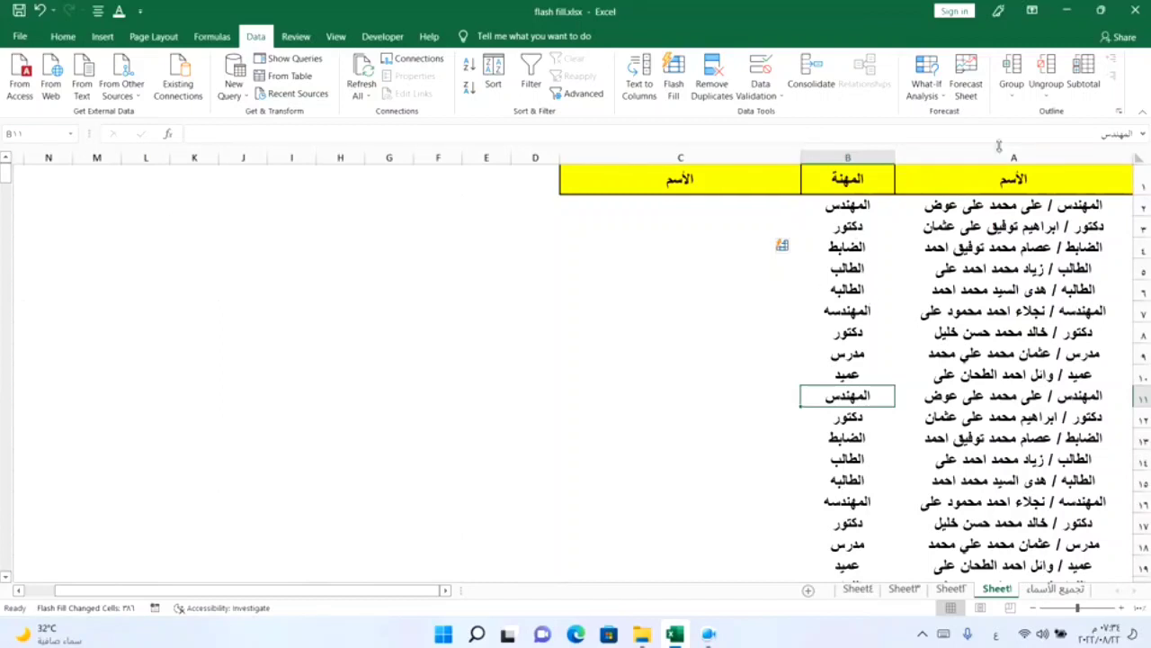
# Enter the first person's name without the title in C2 and Flash Fill the rest of the الأسم column
pyautogui.click(684, 204)
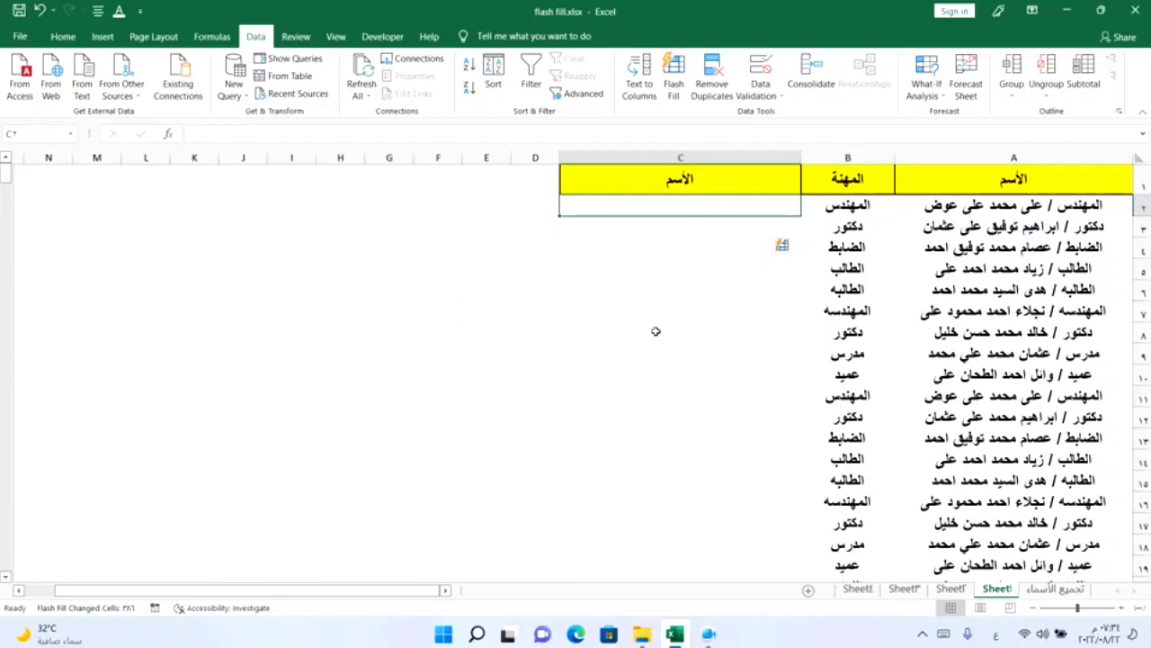
pyautogui.write('عل')
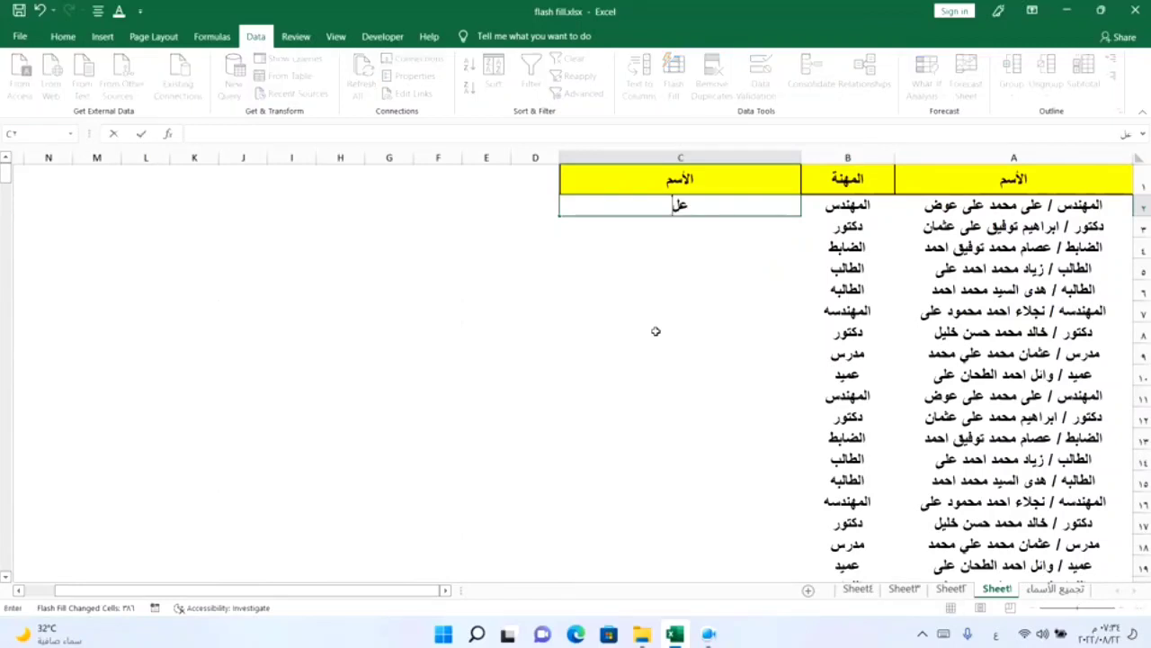
pyautogui.write('ى محمد على')
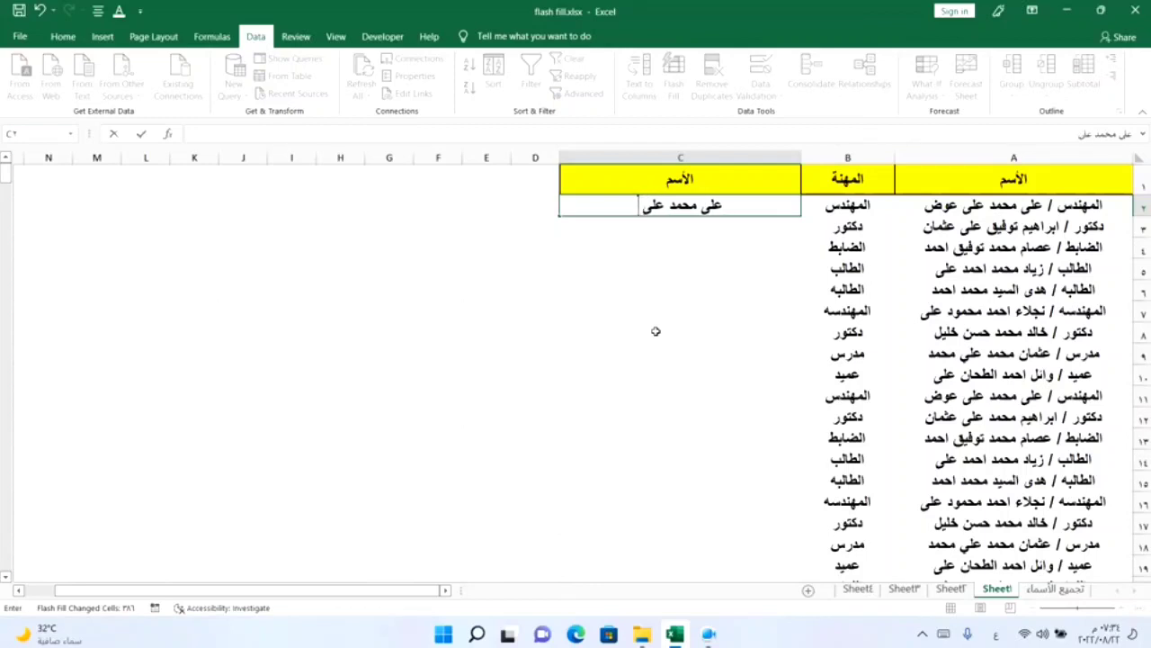
pyautogui.write(' عوض')
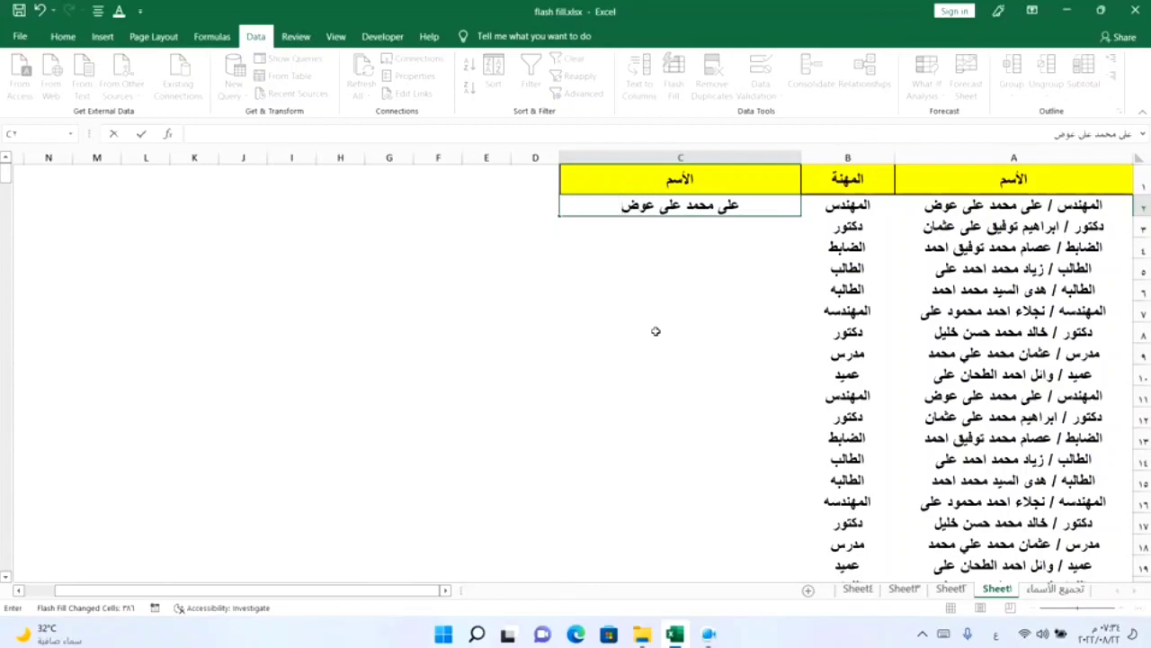
pyautogui.press('Return')
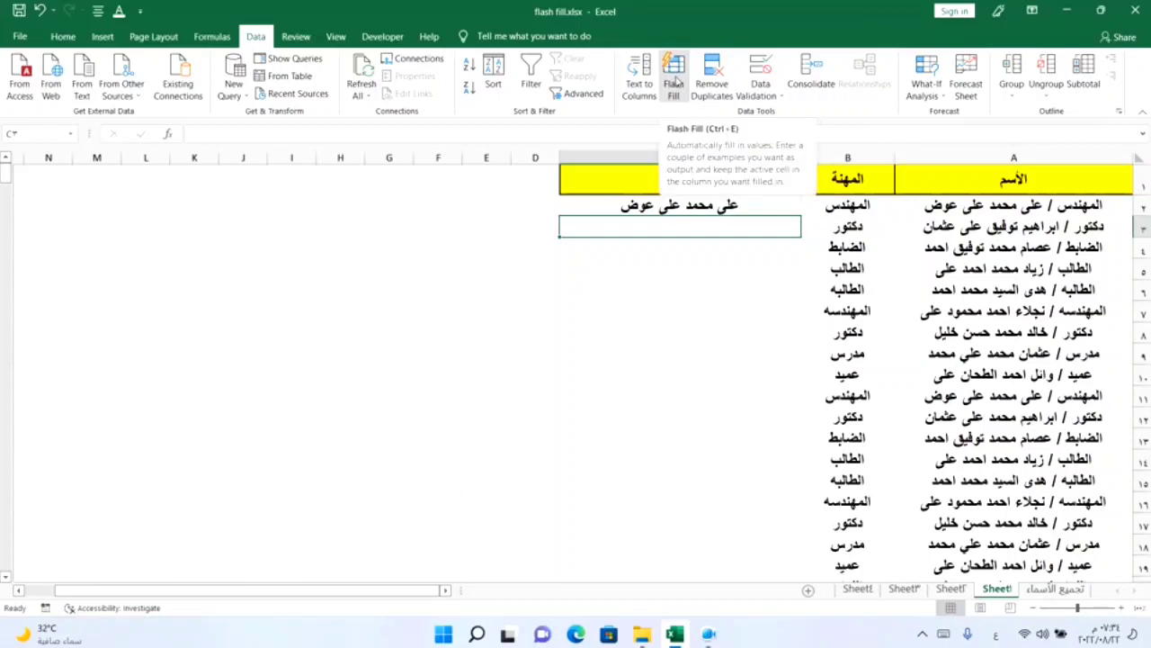
pyautogui.click(675, 83)
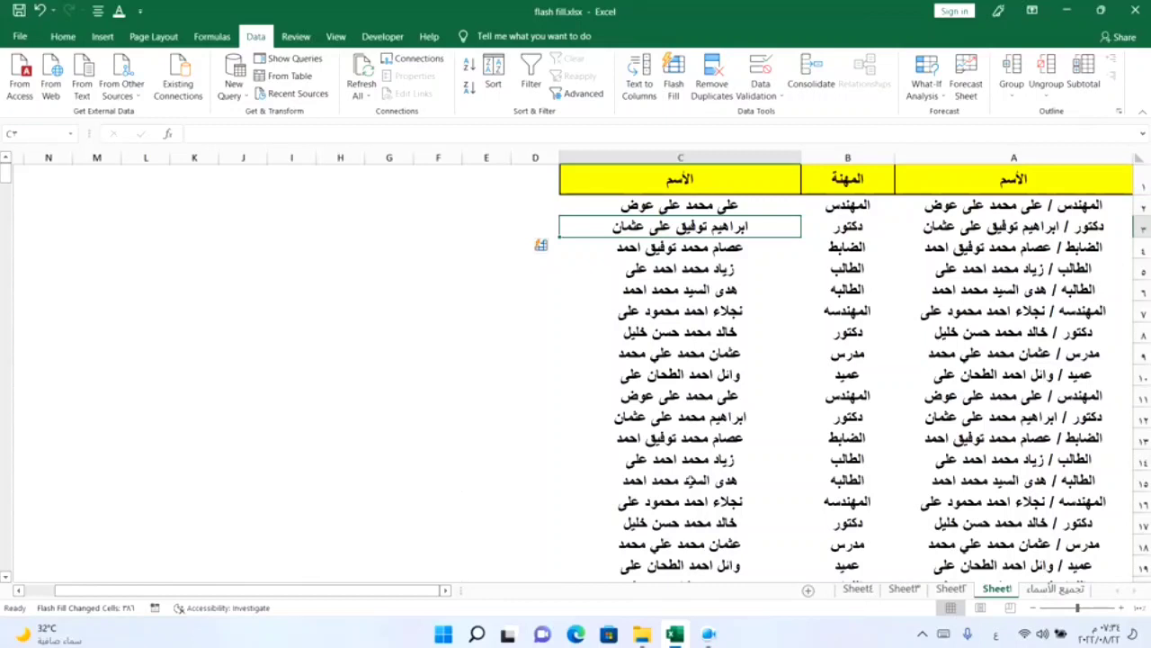
pyautogui.click(342, 354)
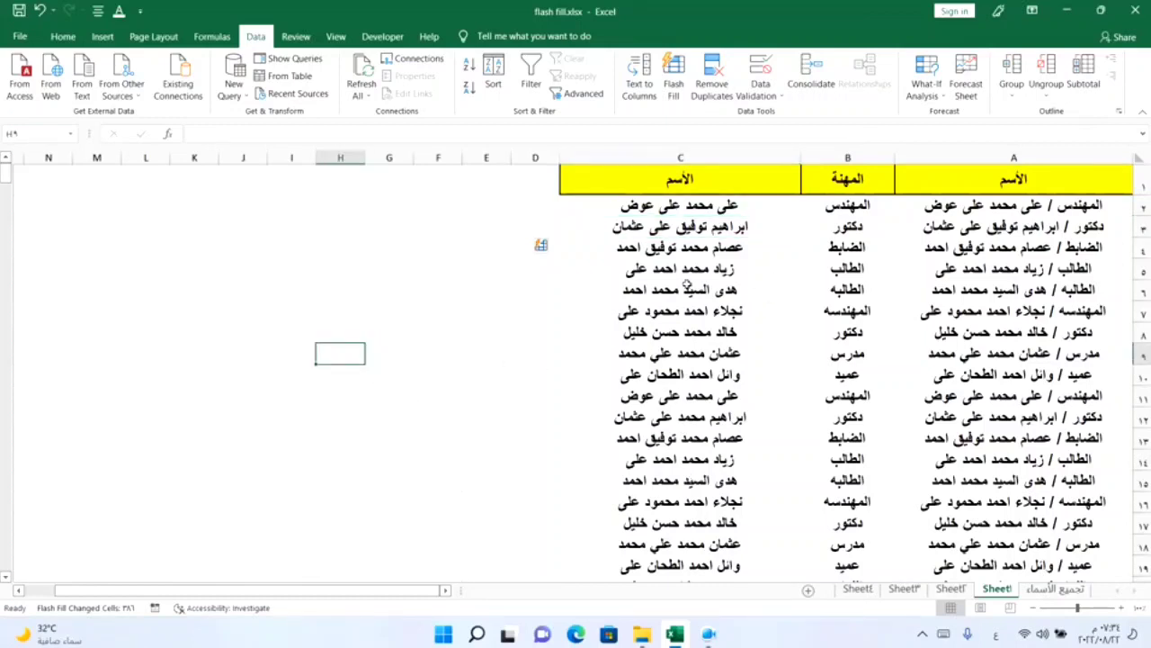
# Review the separated names on Sheet1 and the combined full names on the تجميع الأسماء sheet
pyautogui.click(687, 286)
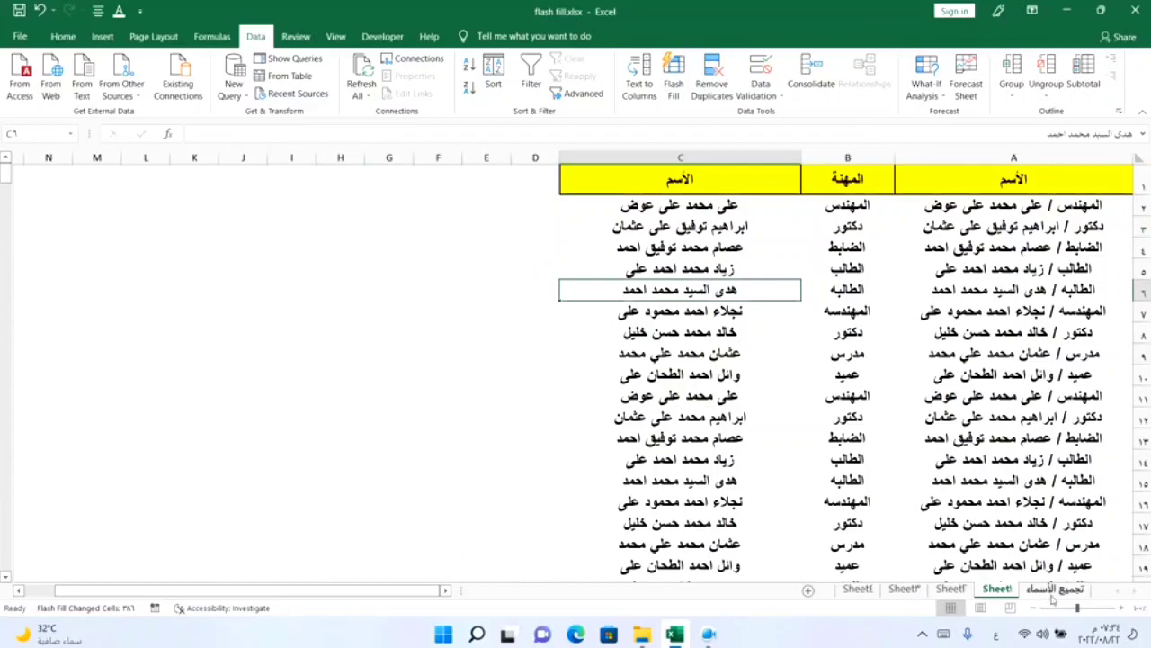
pyautogui.click(1054, 588)
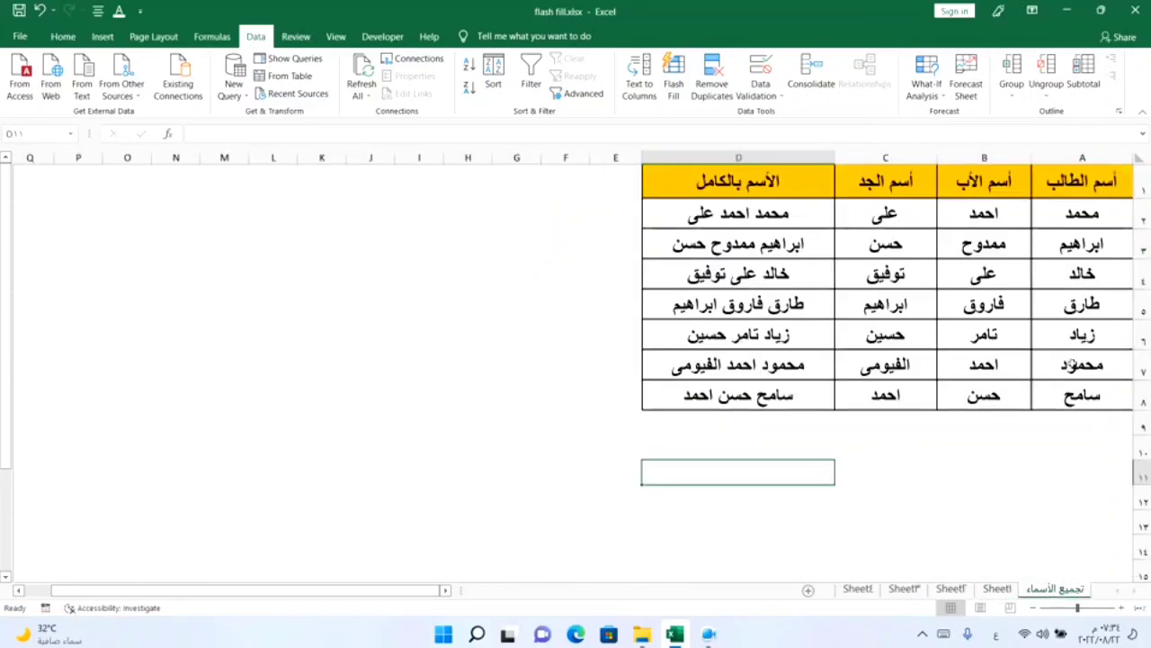
pyautogui.click(708, 216)
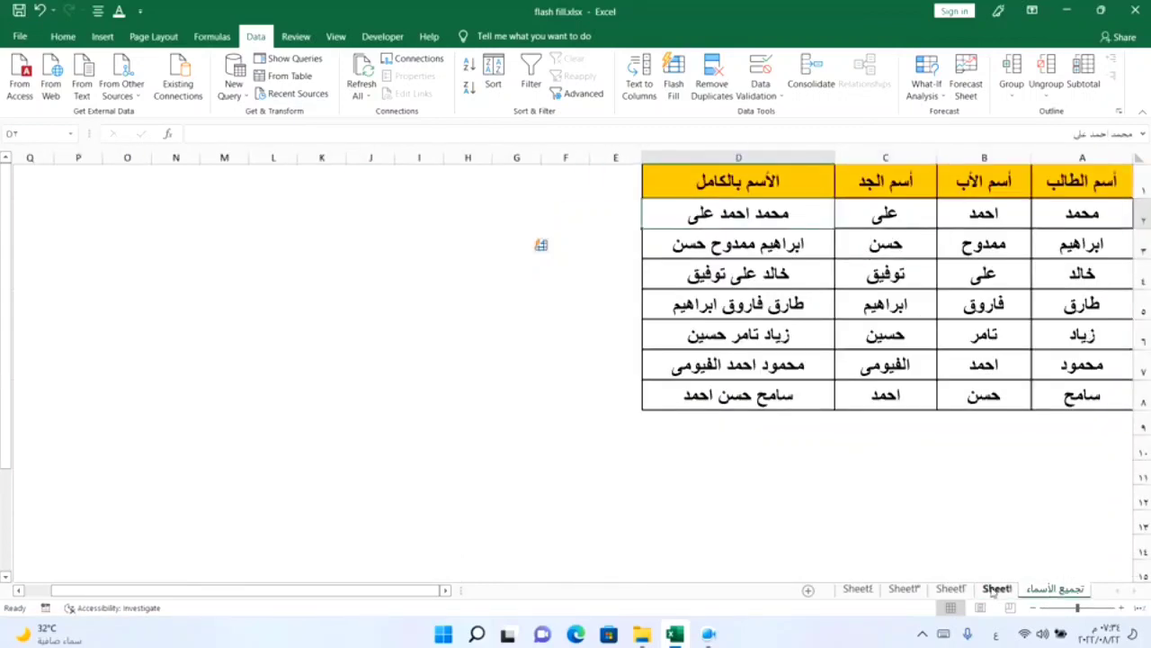
# Return to Sheet1 and look over the separated المهنة and الأسم columns beside the source list
pyautogui.click(995, 588)
pyautogui.click(995, 197)
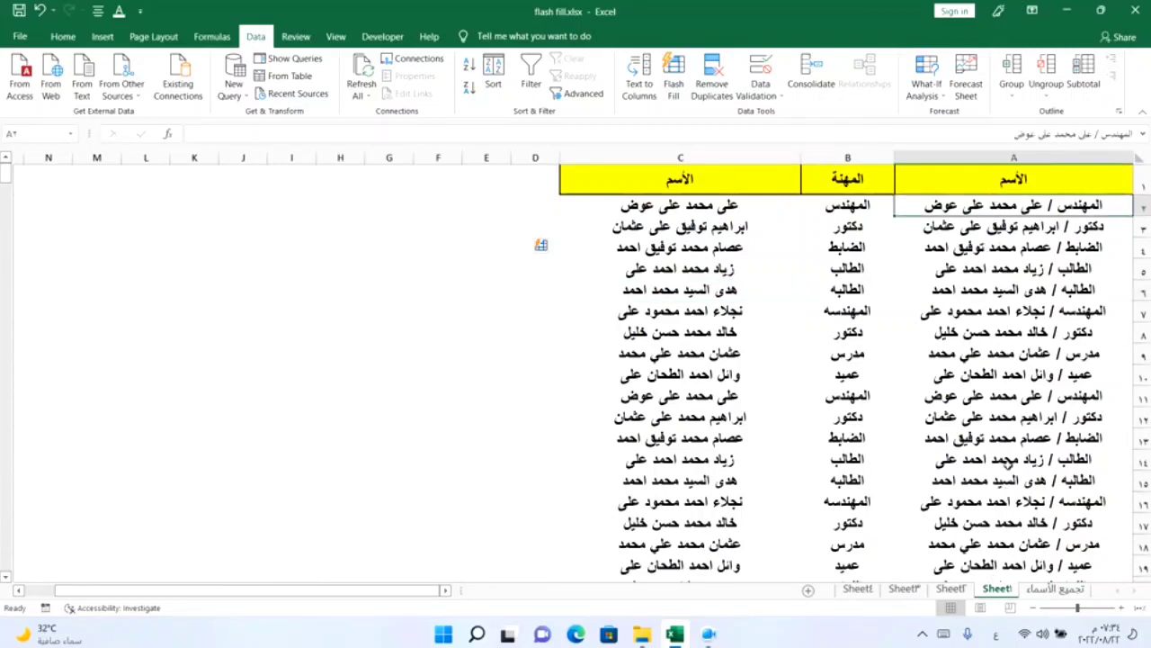
pyautogui.click(700, 245)
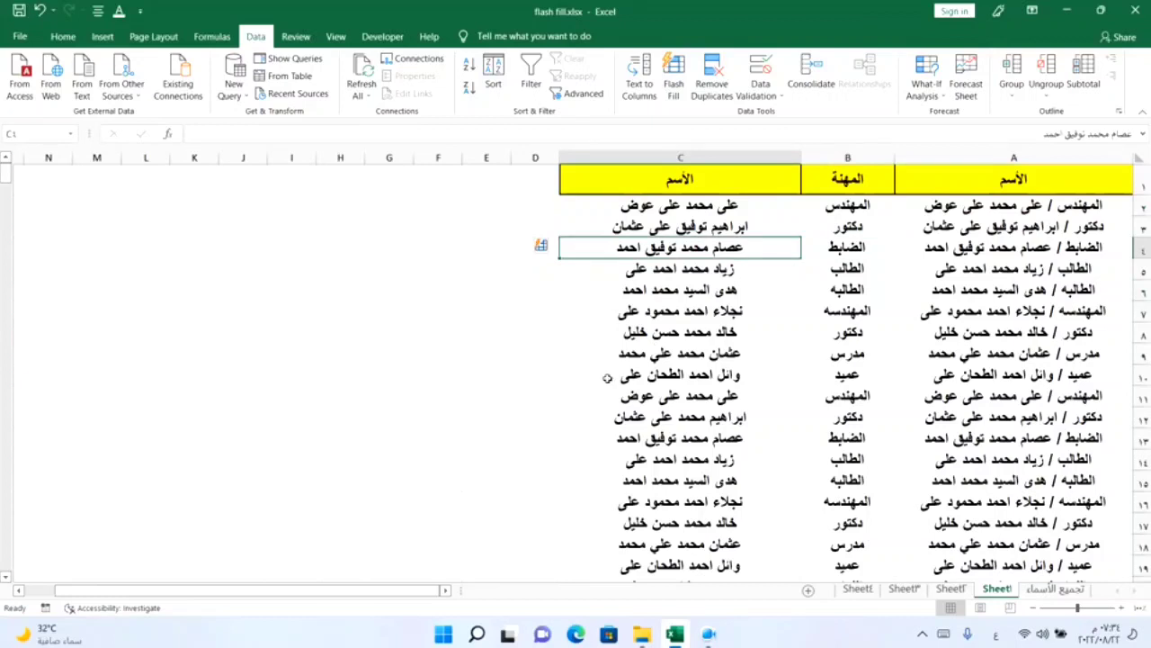
pyautogui.click(535, 381)
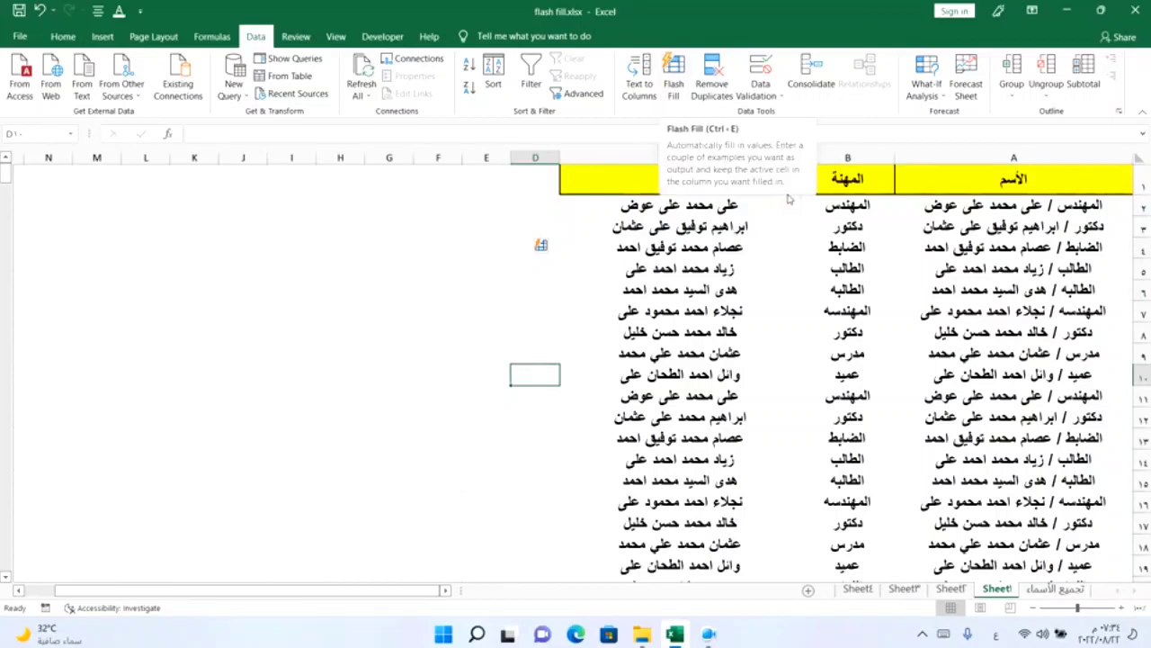
pyautogui.click(710, 454)
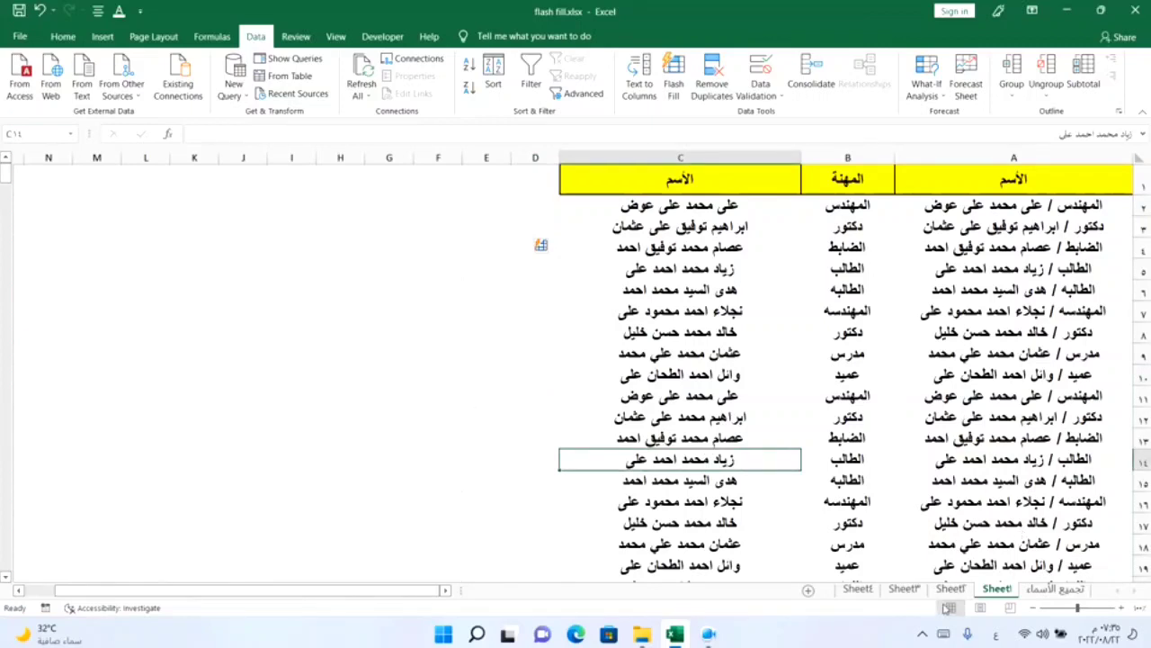
# Switch to Sheet2 and make its header row slightly taller
pyautogui.click(950, 589)
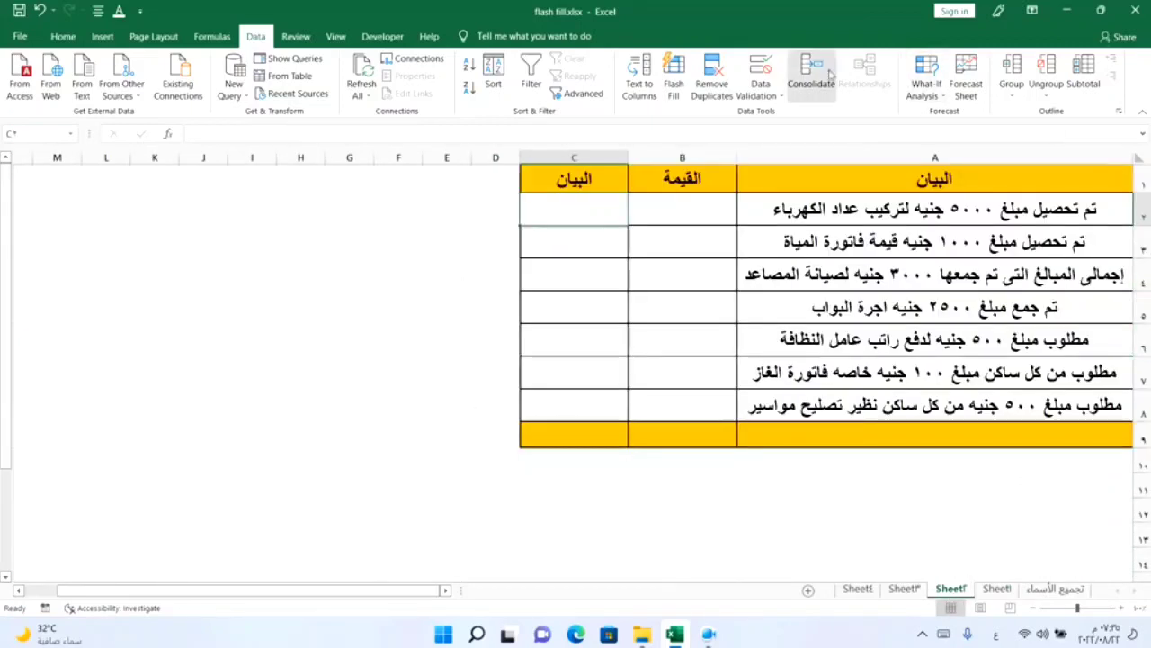
pyautogui.moveTo(1132, 194); pyautogui.dragTo(1132, 201)
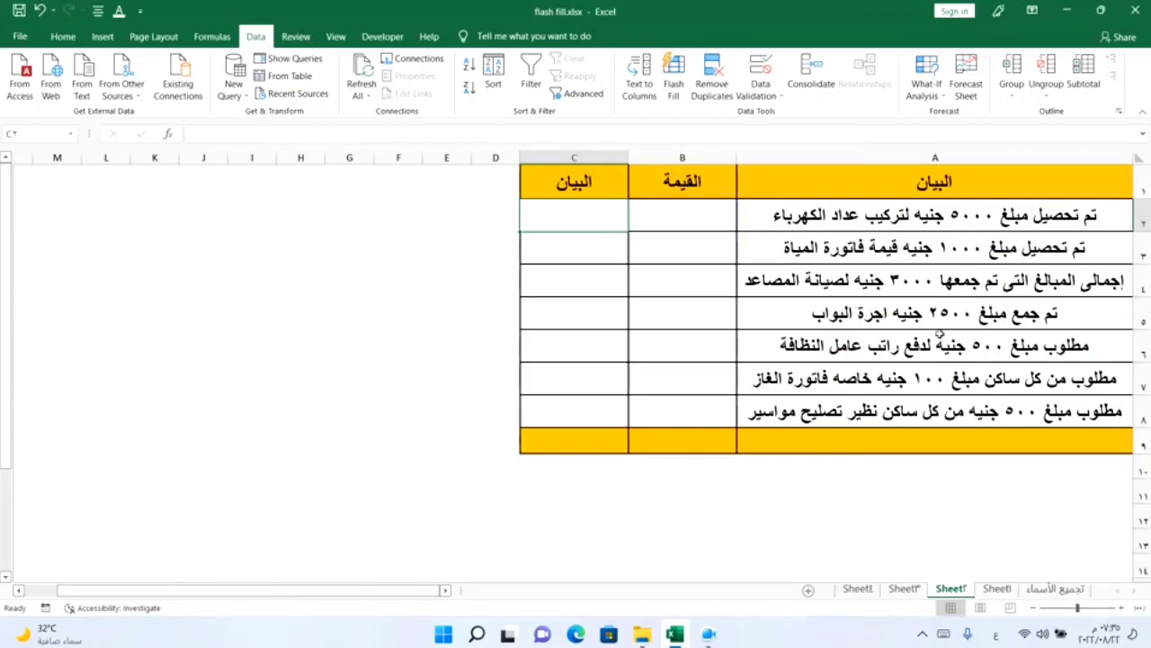
# Try to total the text descriptions A2:A8 with AutoSum in A9, and delete the formula from the cell
pyautogui.click(930, 442)
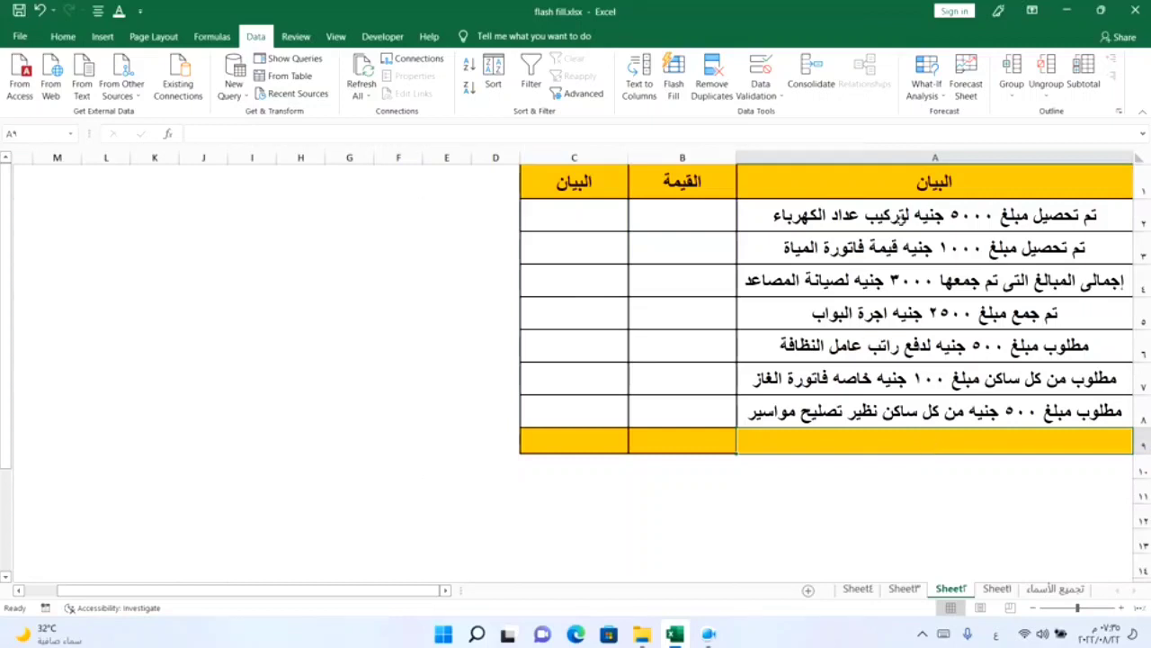
pyautogui.click(62, 36)
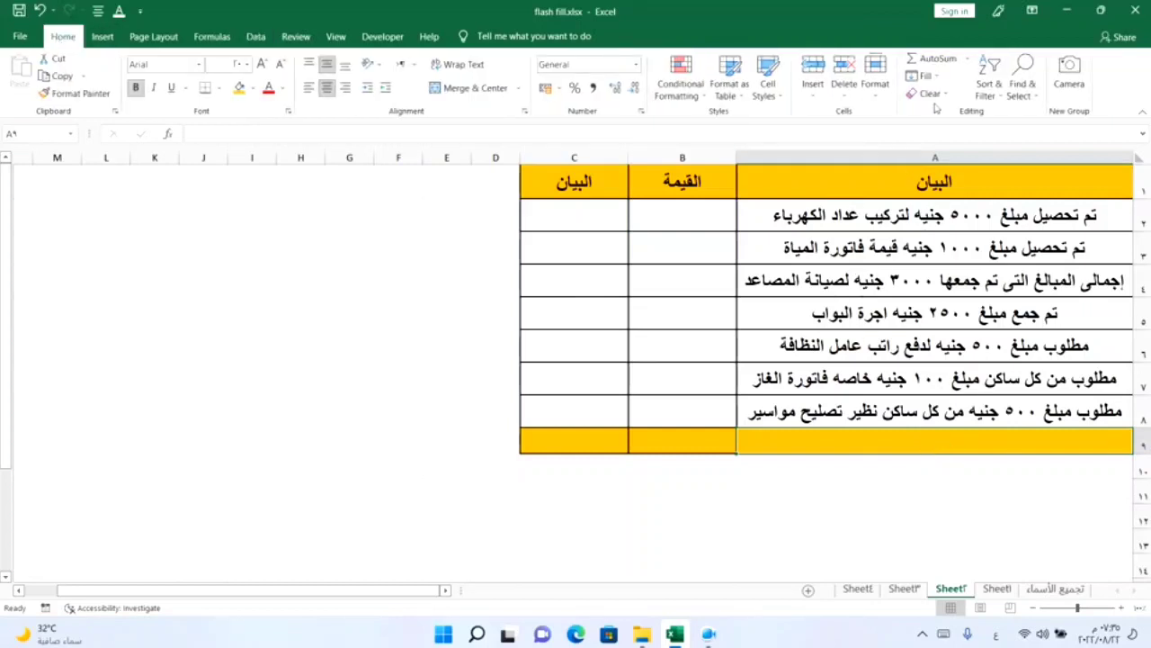
pyautogui.click(932, 58)
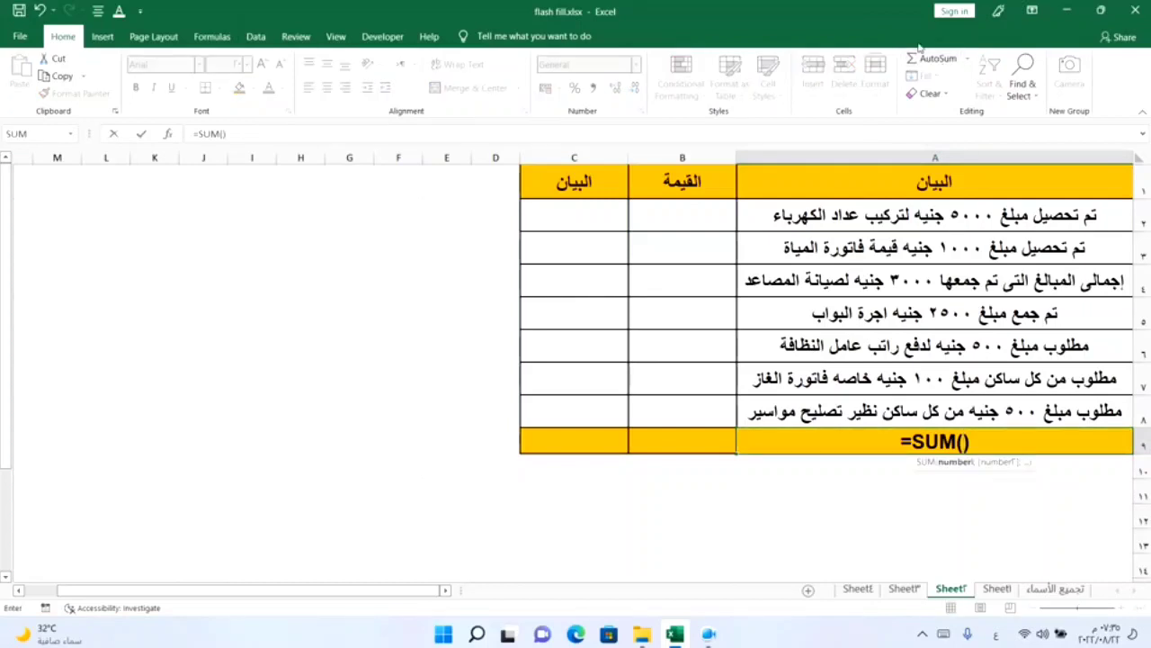
pyautogui.press('Return')
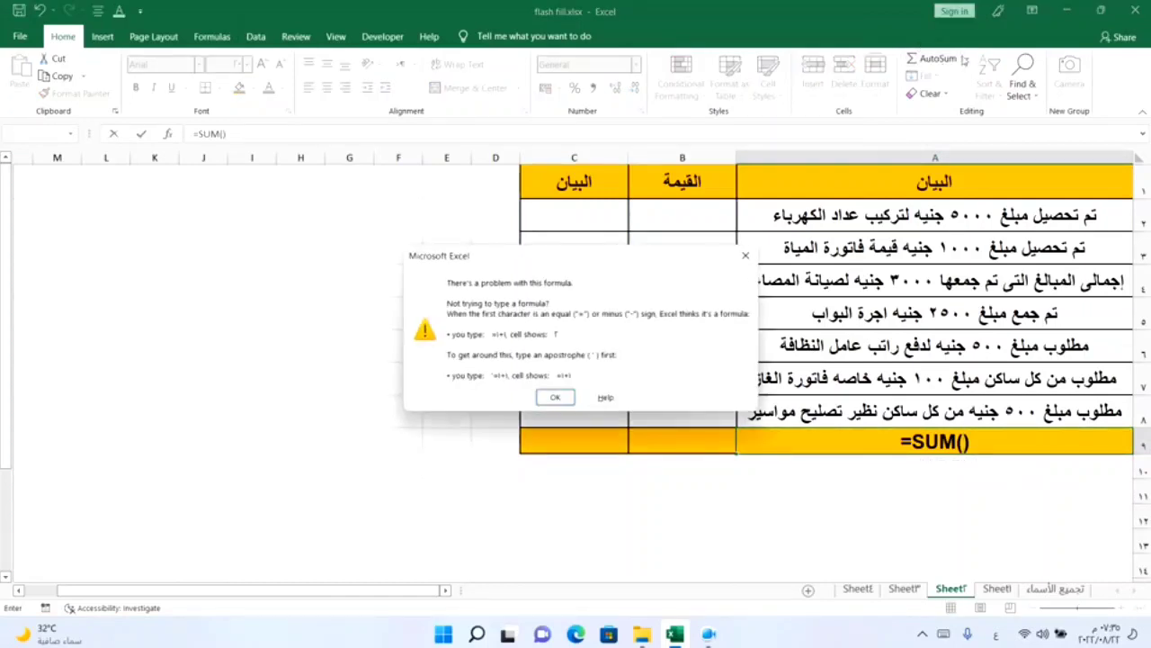
pyautogui.click(554, 397)
pyautogui.moveTo(972, 225); pyautogui.dragTo(1119, 423)
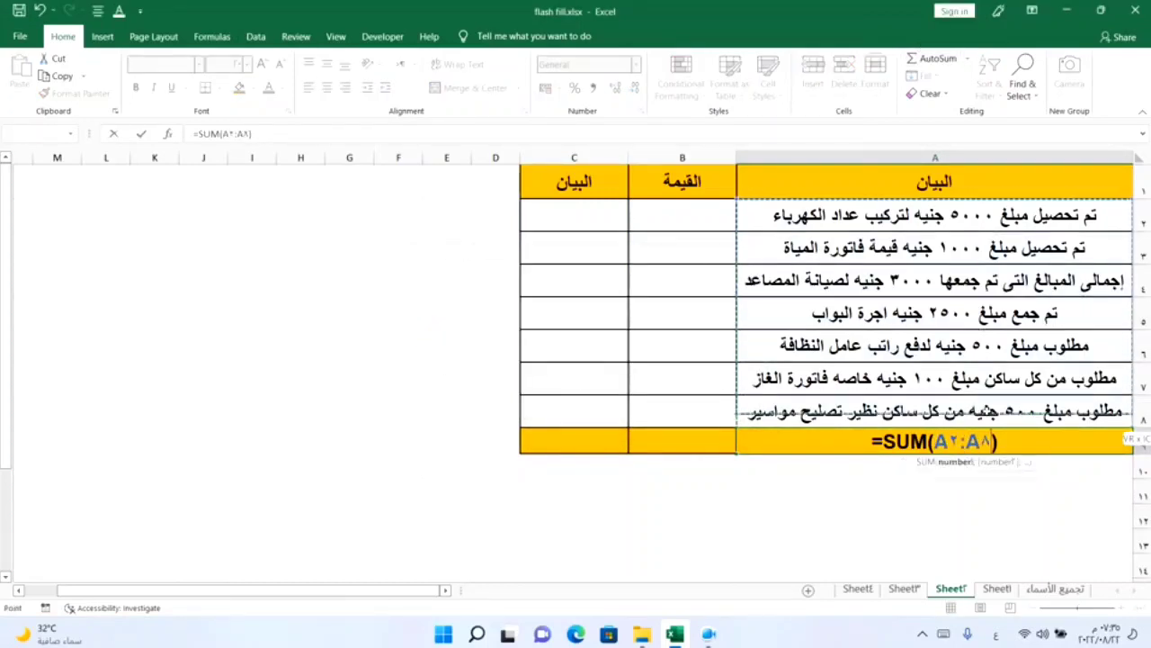
pyautogui.press('Return')
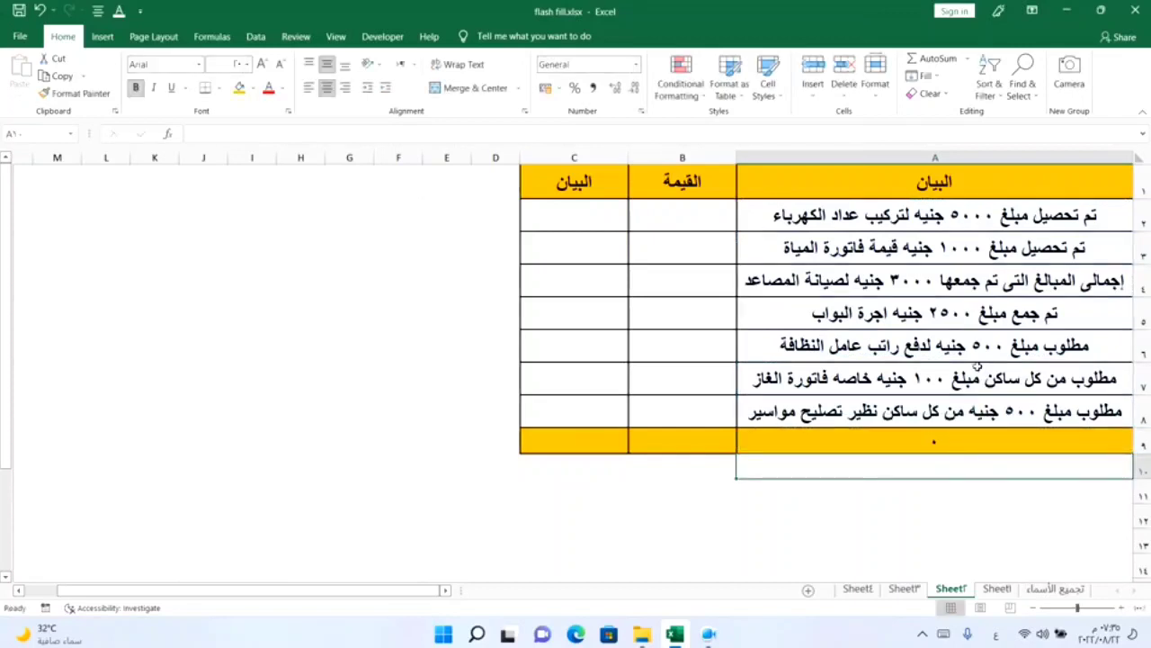
pyautogui.click(934, 441)
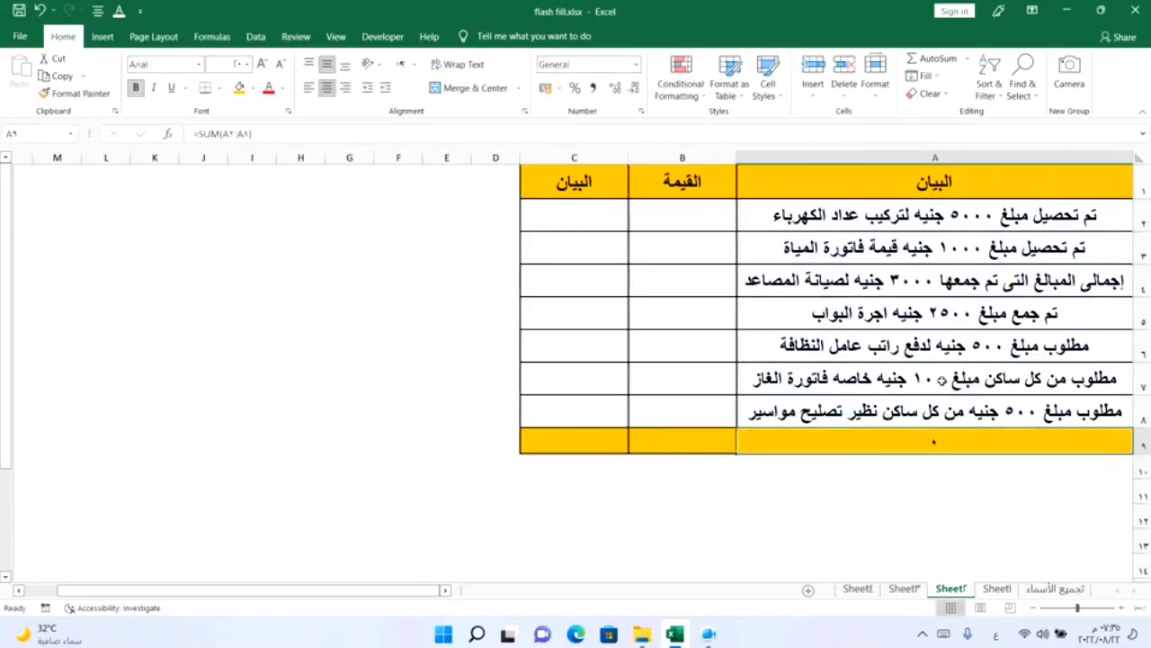
pyautogui.press('Delete')
# Enter 5000 in B2 as the first extracted amount and Flash Fill the rest of the القيمة column
pyautogui.click(691, 441)
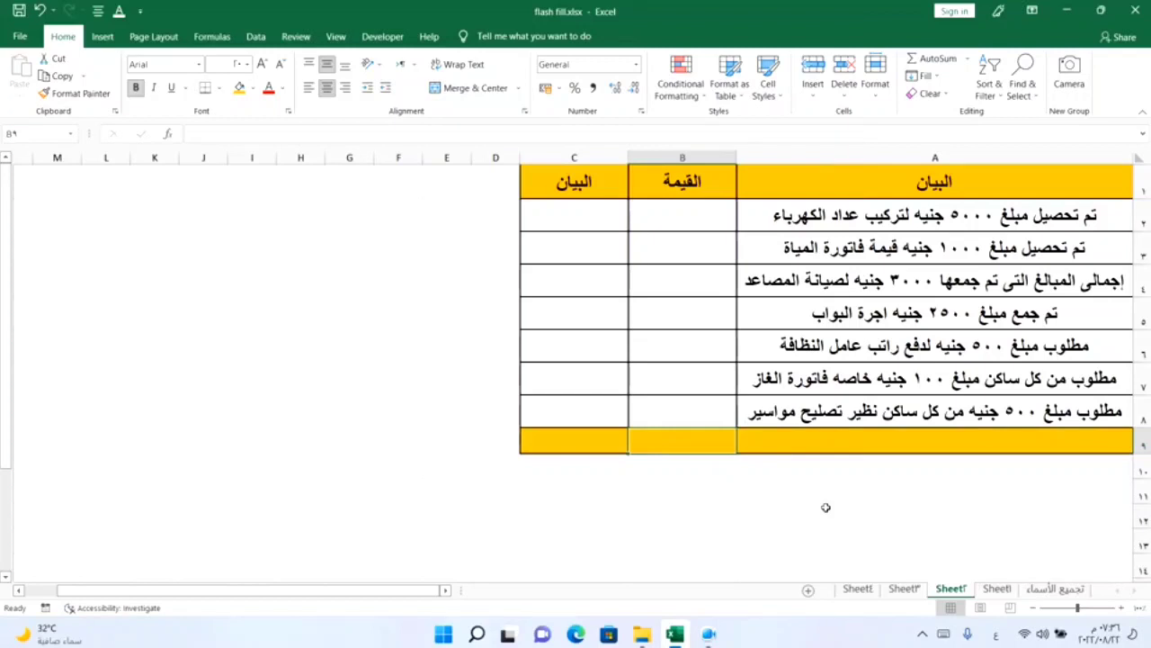
pyautogui.click(693, 210)
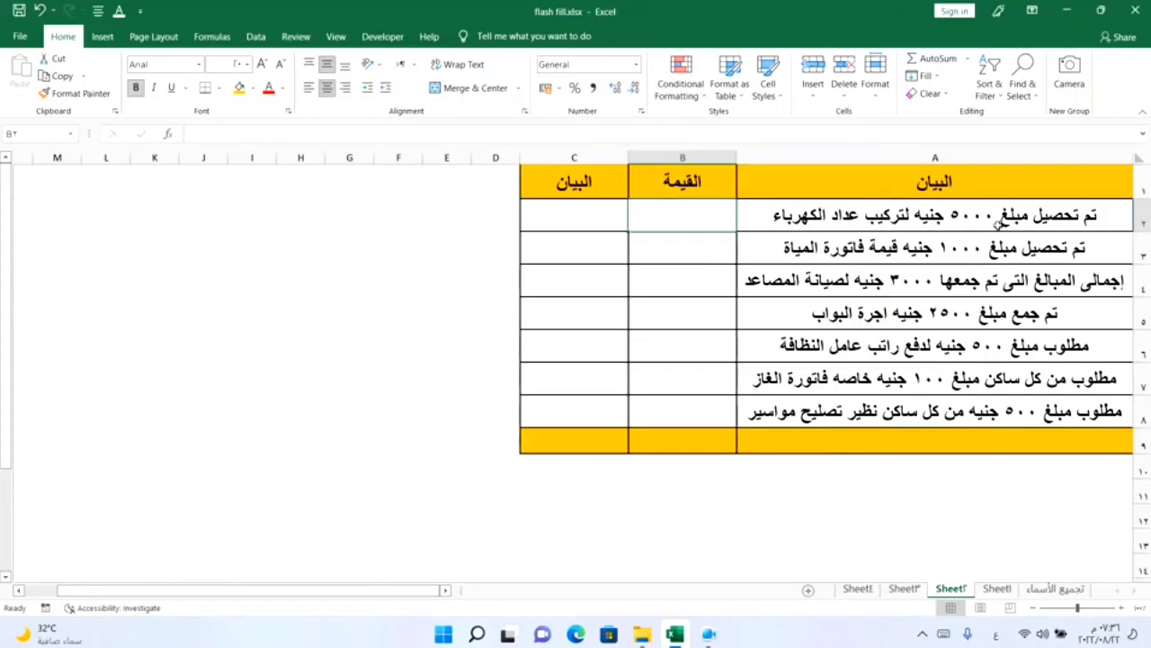
pyautogui.write('500')
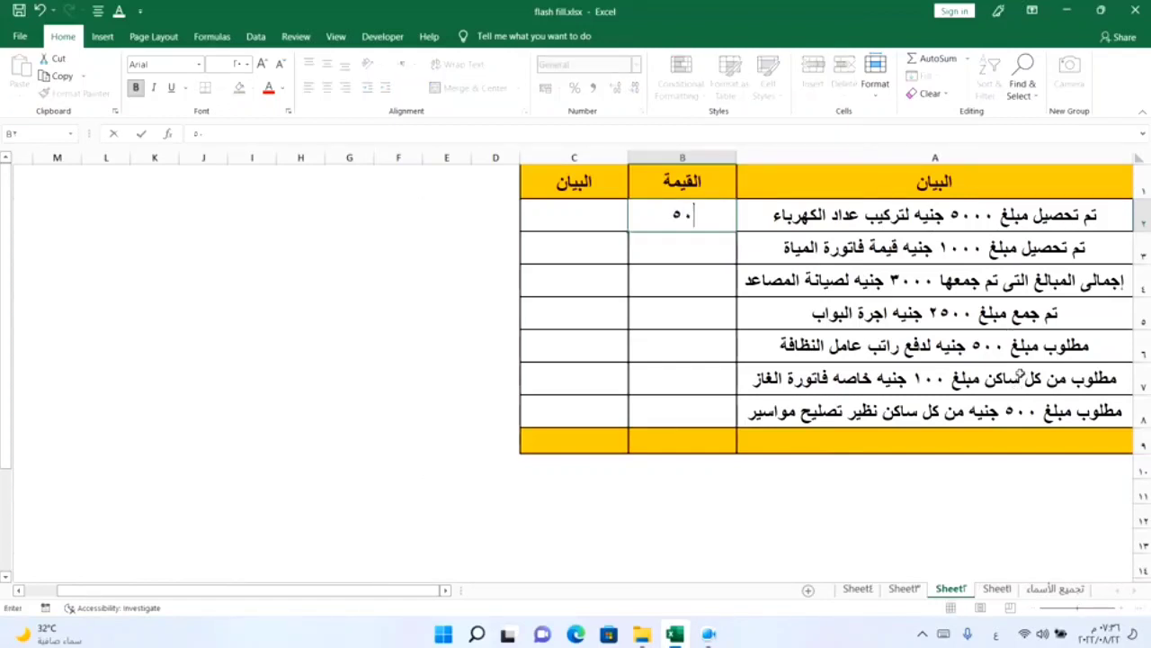
pyautogui.write('0')
pyautogui.press('Return')
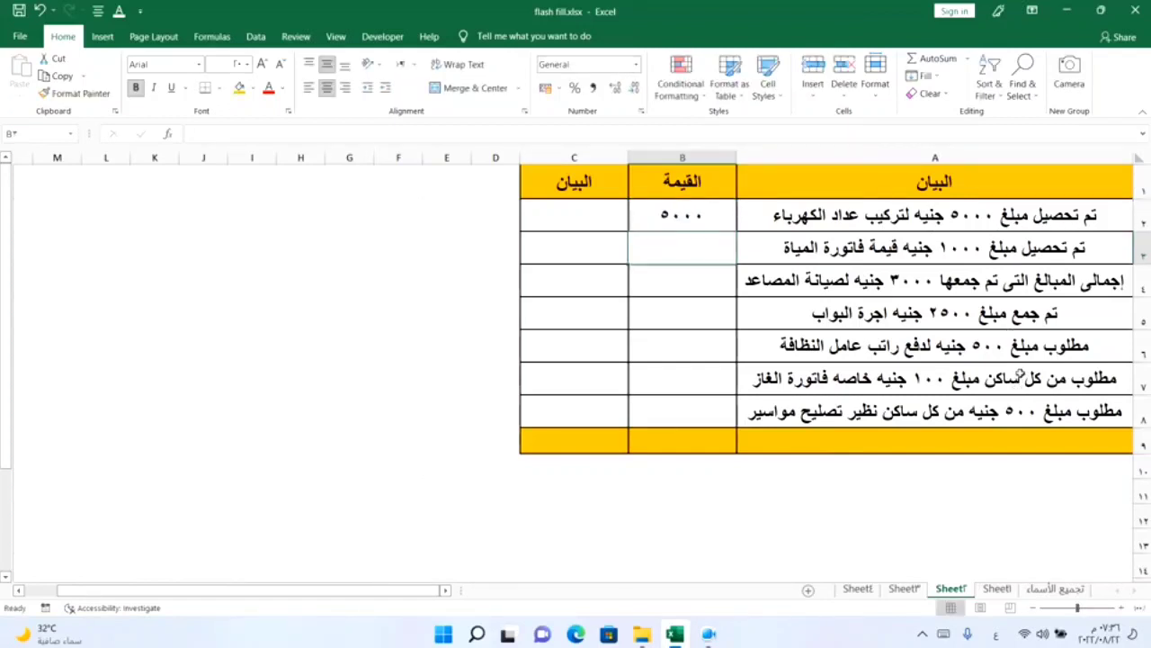
pyautogui.click(253, 40)
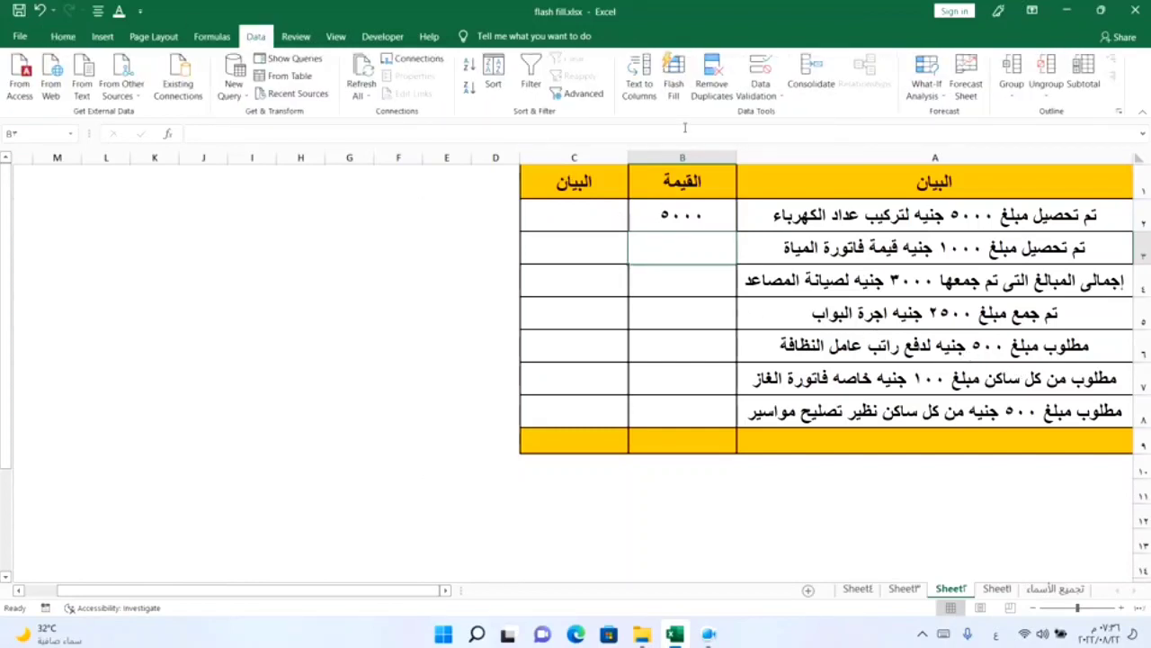
pyautogui.click(681, 87)
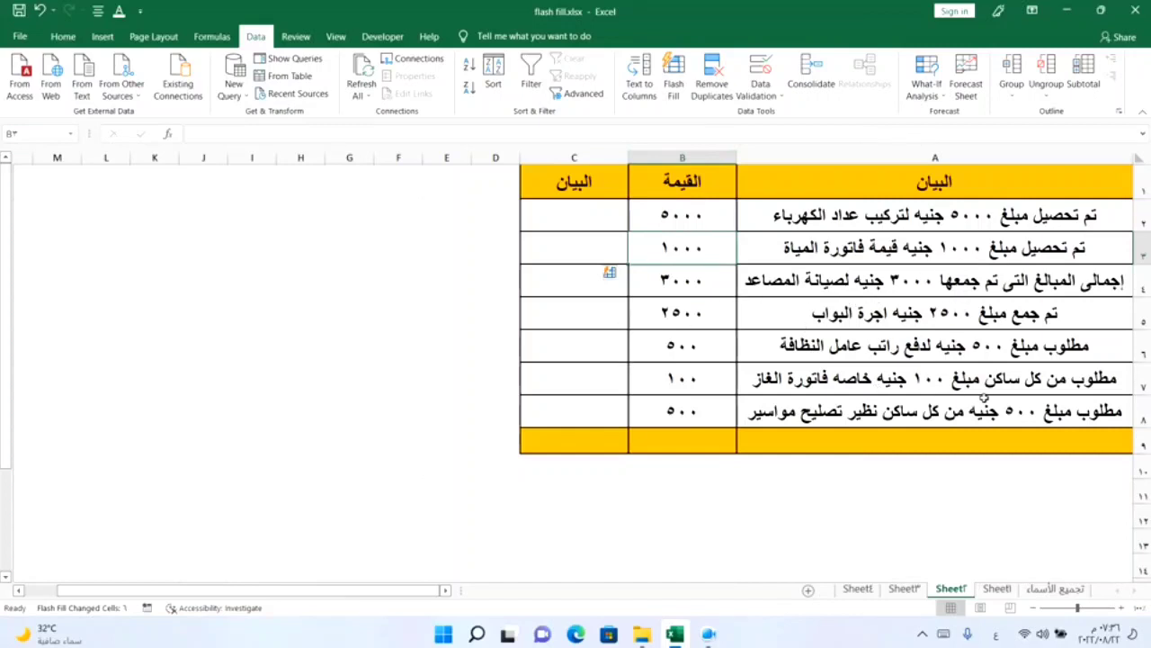
# Total the extracted amounts of the القيمة column with AutoSum in B9
pyautogui.click(694, 439)
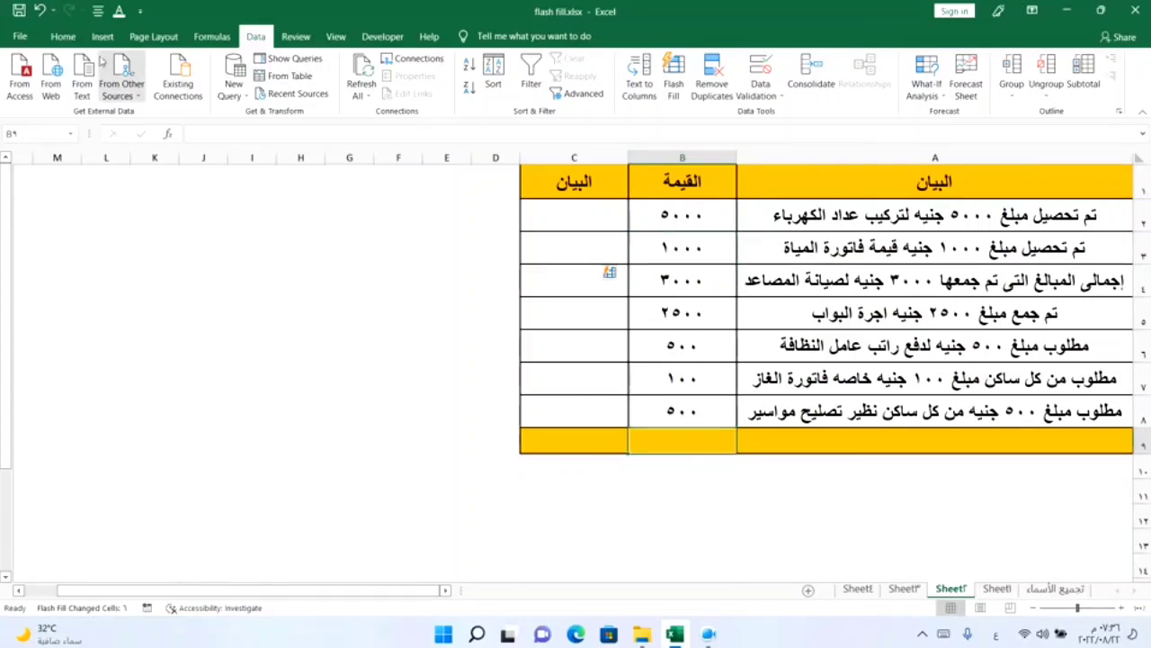
pyautogui.click(62, 41)
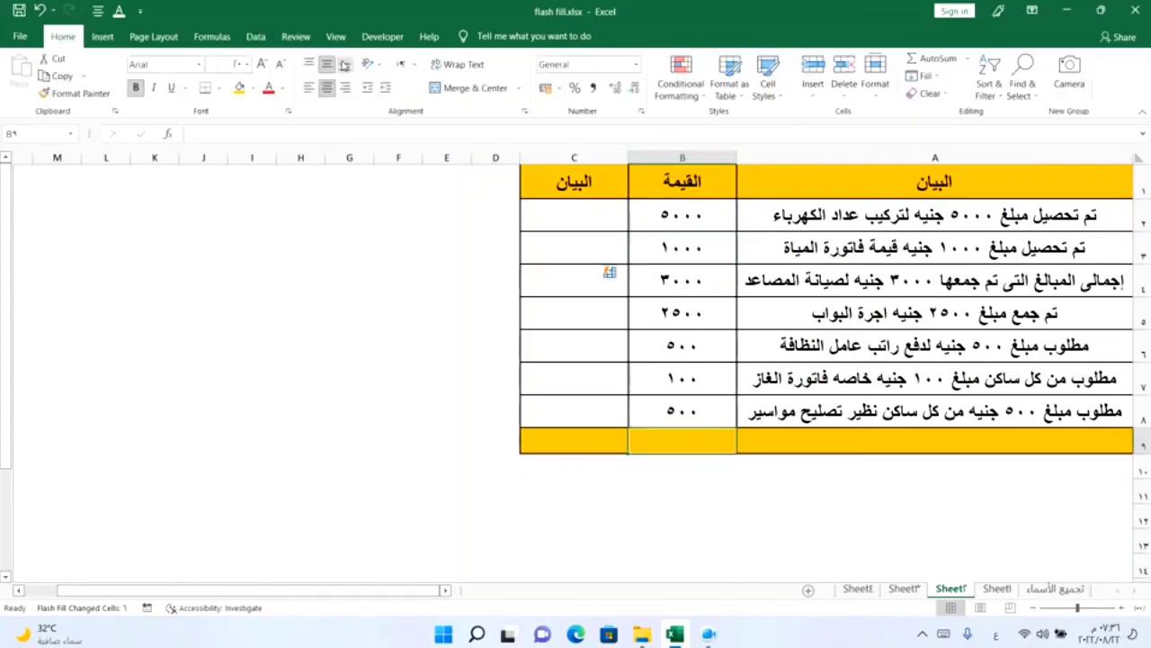
pyautogui.click(937, 58)
pyautogui.press('Return')
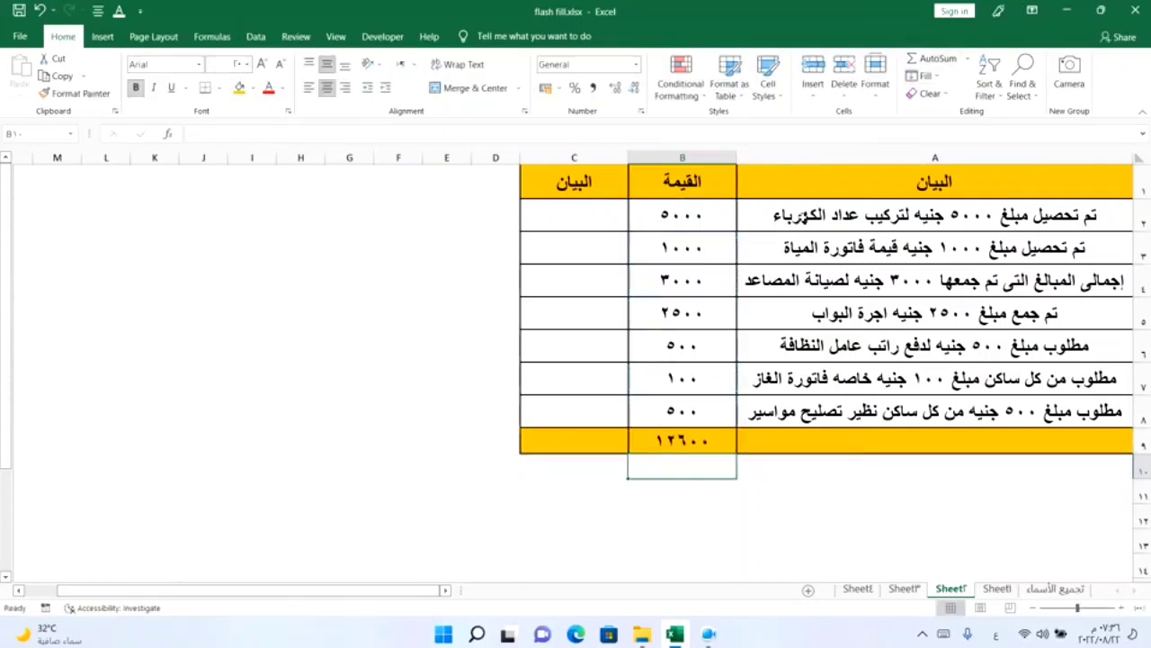
# Enter الكهرباء in C2 as the first extracted item and Flash Fill the rest of the second البيان column
pyautogui.click(589, 228)
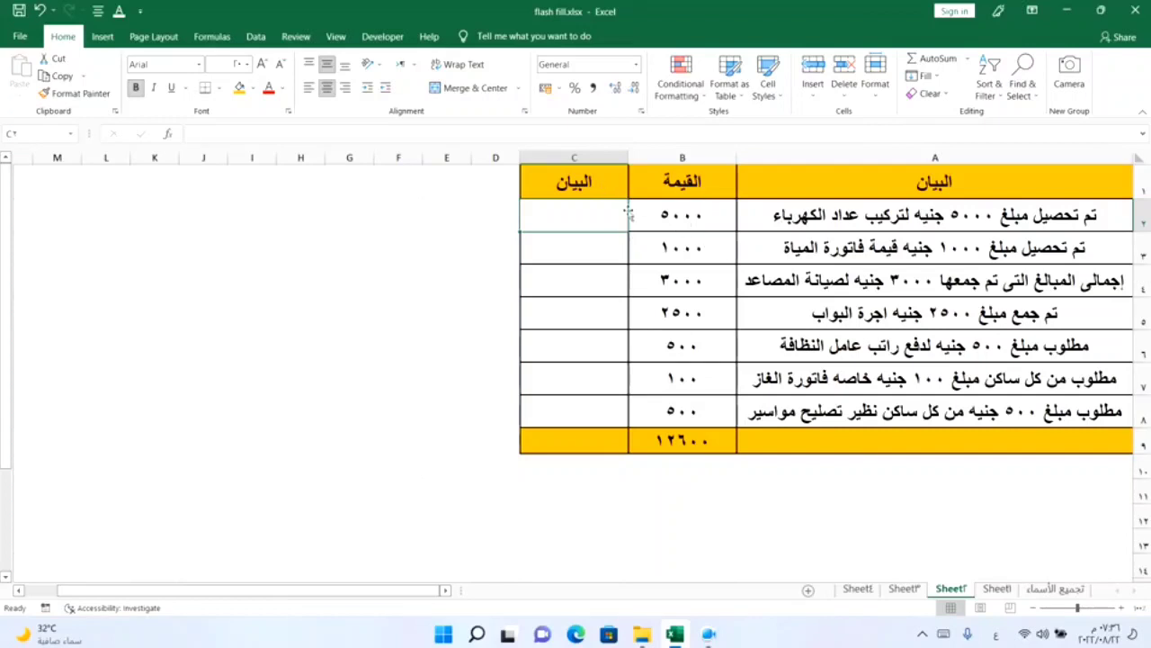
pyautogui.moveTo(669, 180); pyautogui.dragTo(587, 444)
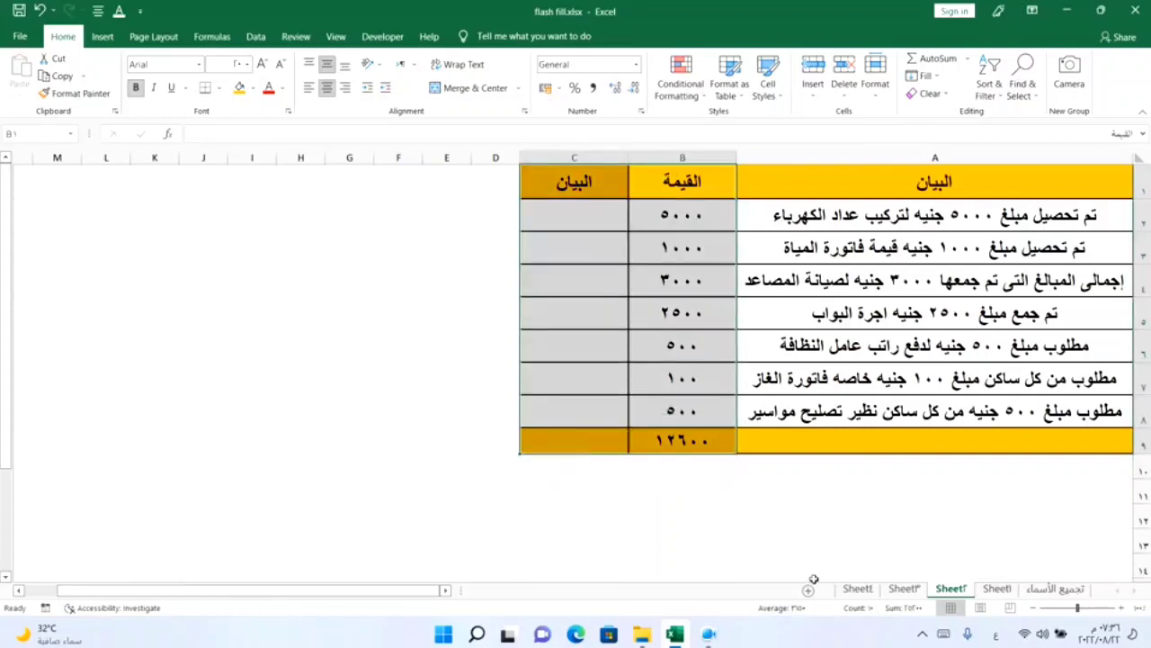
pyautogui.click(590, 212)
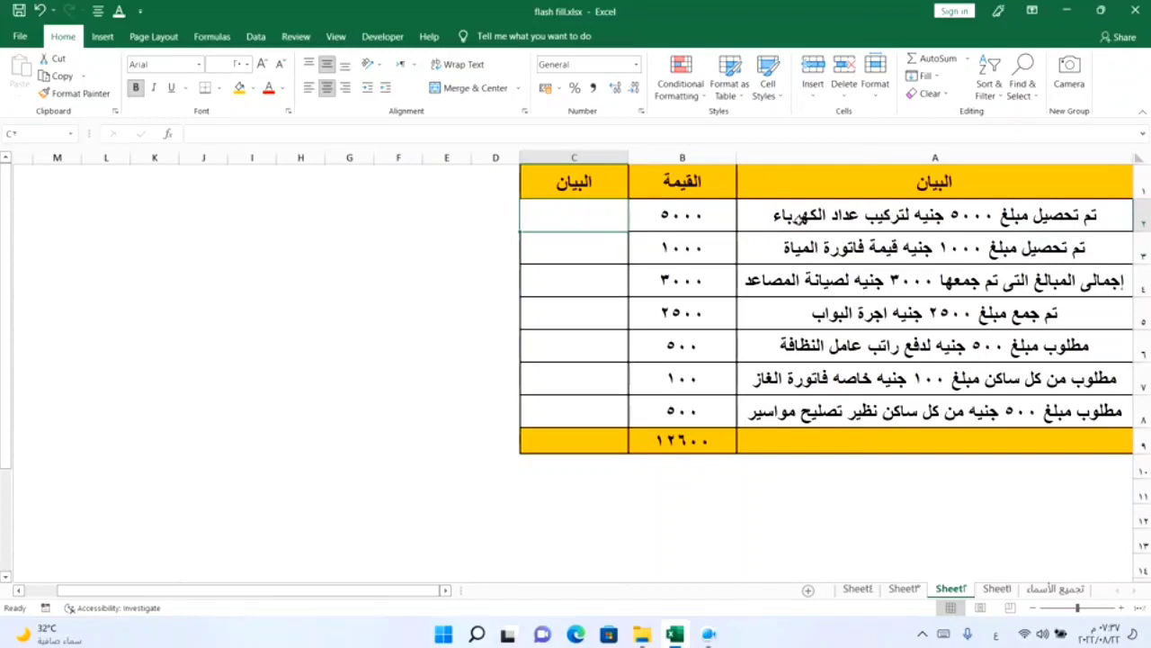
pyautogui.write('الكهر')
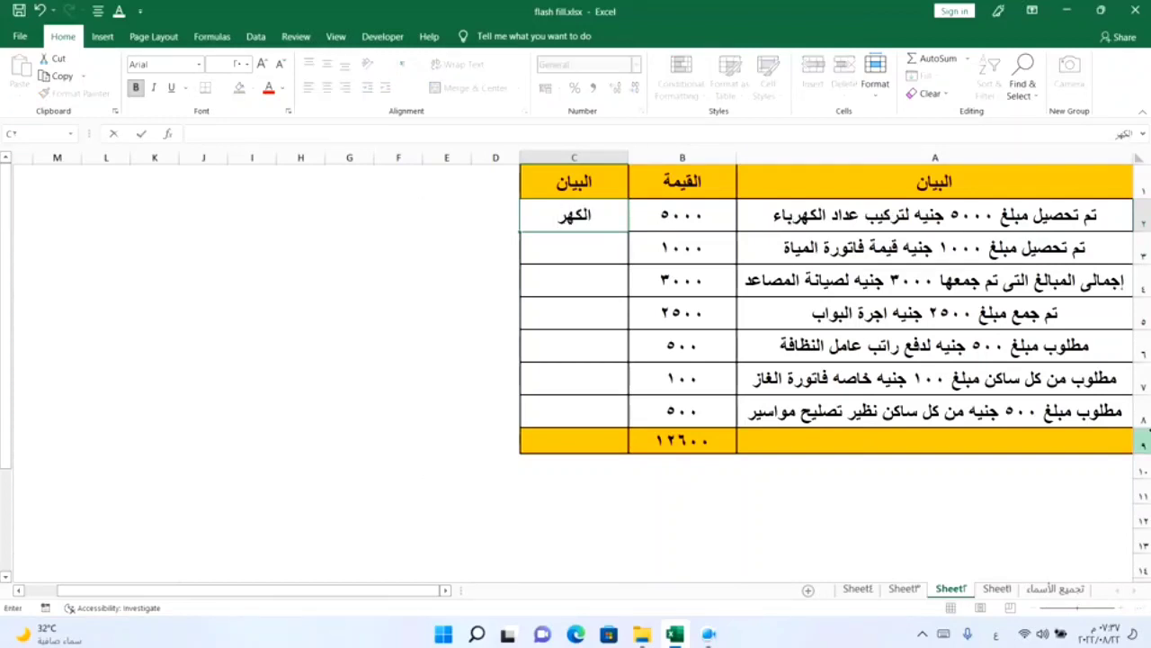
pyautogui.write('باء')
pyautogui.press('Return')
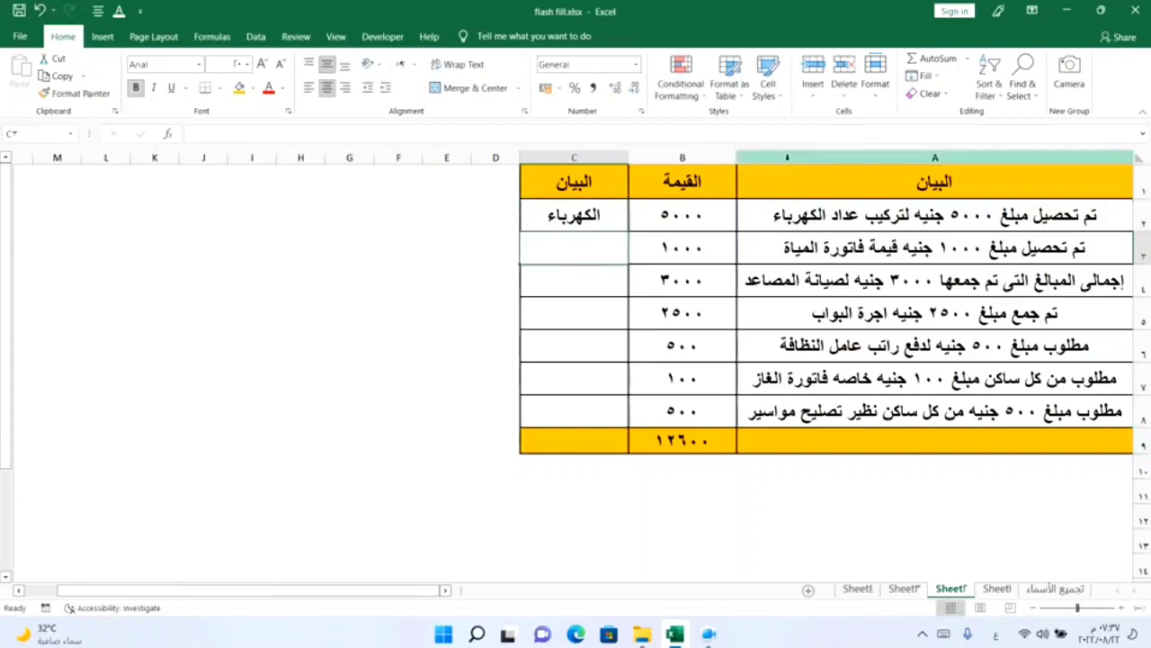
pyautogui.click(256, 36)
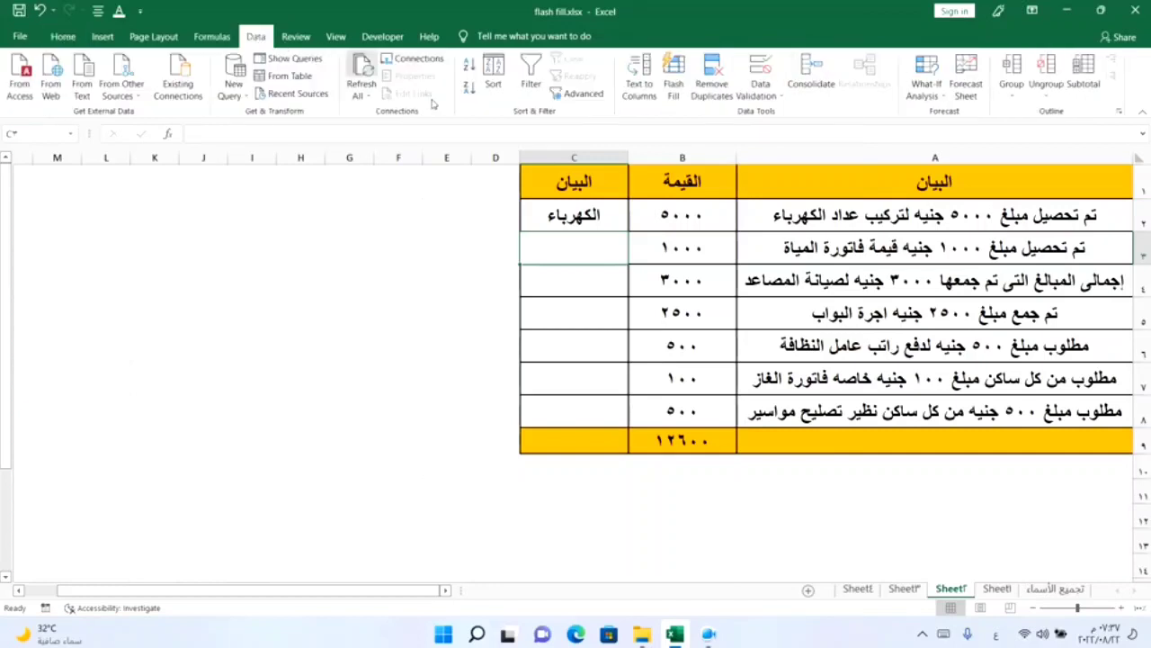
pyautogui.click(676, 89)
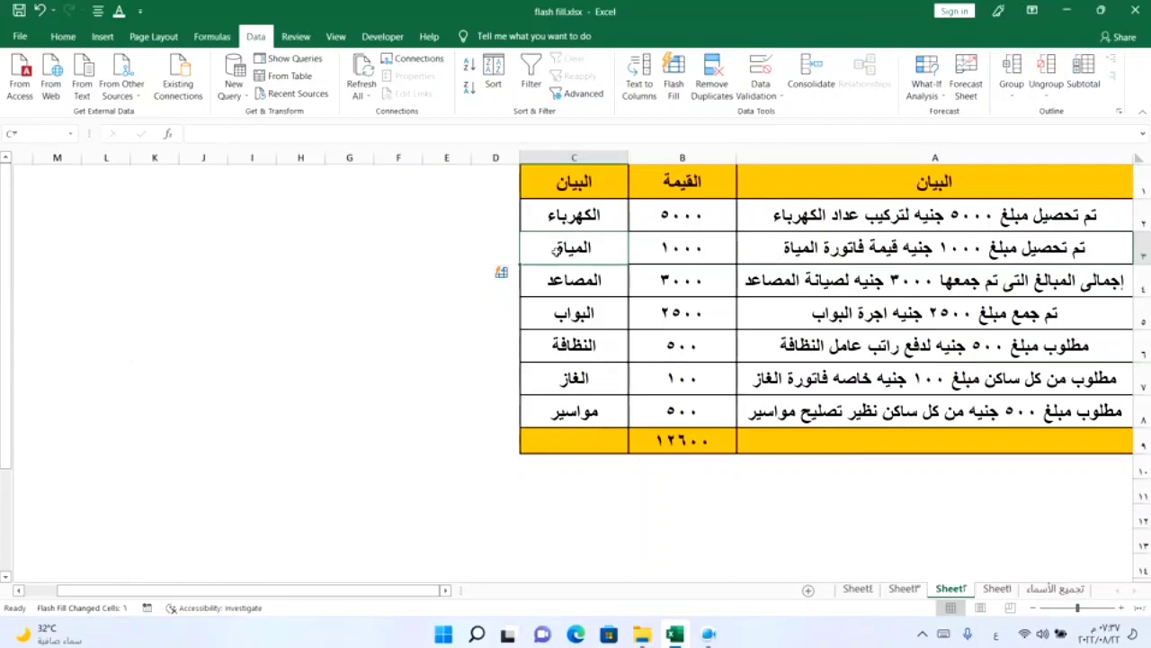
# Check the extracted items and amounts in columns B and C row by row against the original descriptions
pyautogui.click(586, 280)
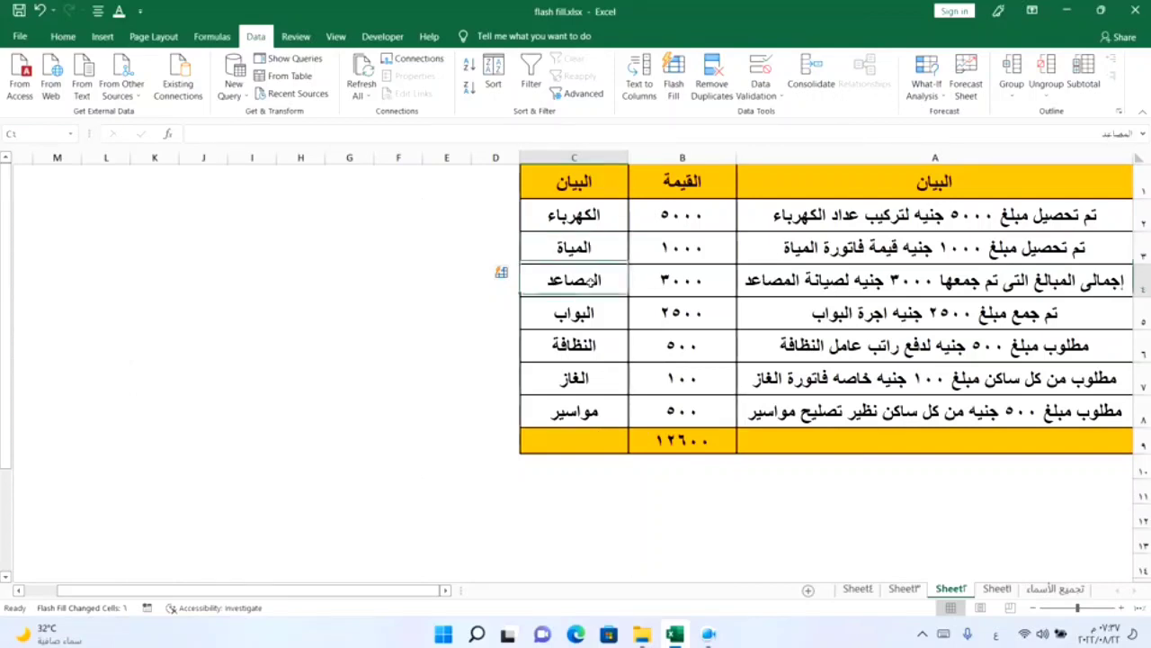
pyautogui.click(547, 320)
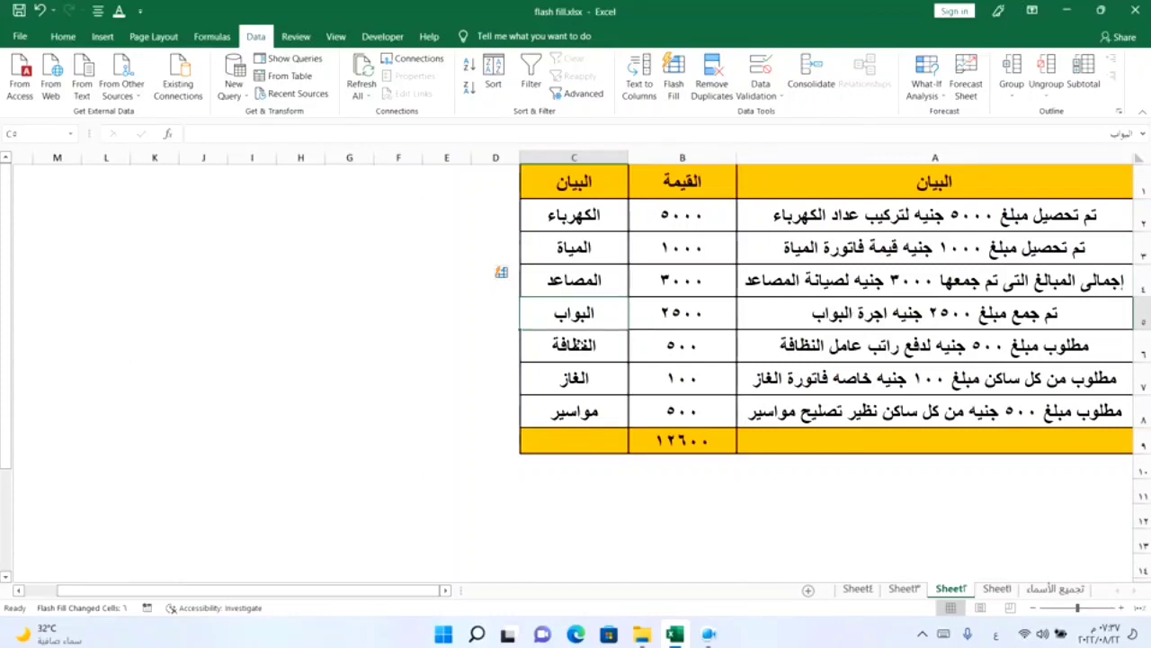
pyautogui.click(648, 349)
pyautogui.click(598, 347)
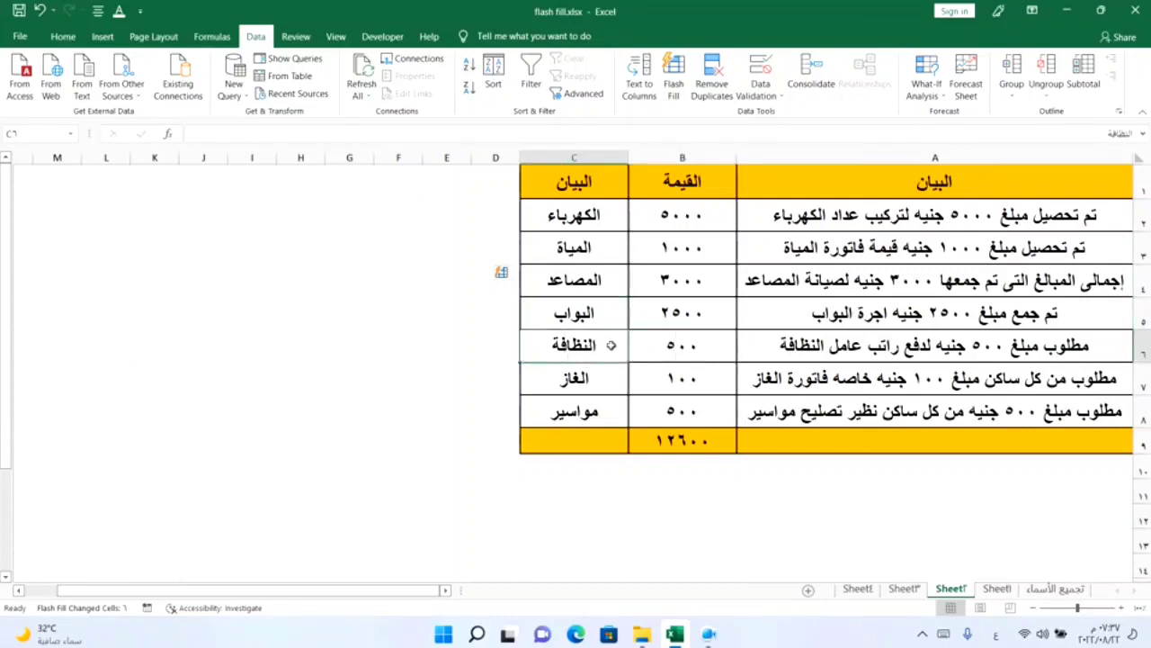
pyautogui.click(646, 384)
pyautogui.click(585, 377)
pyautogui.click(639, 411)
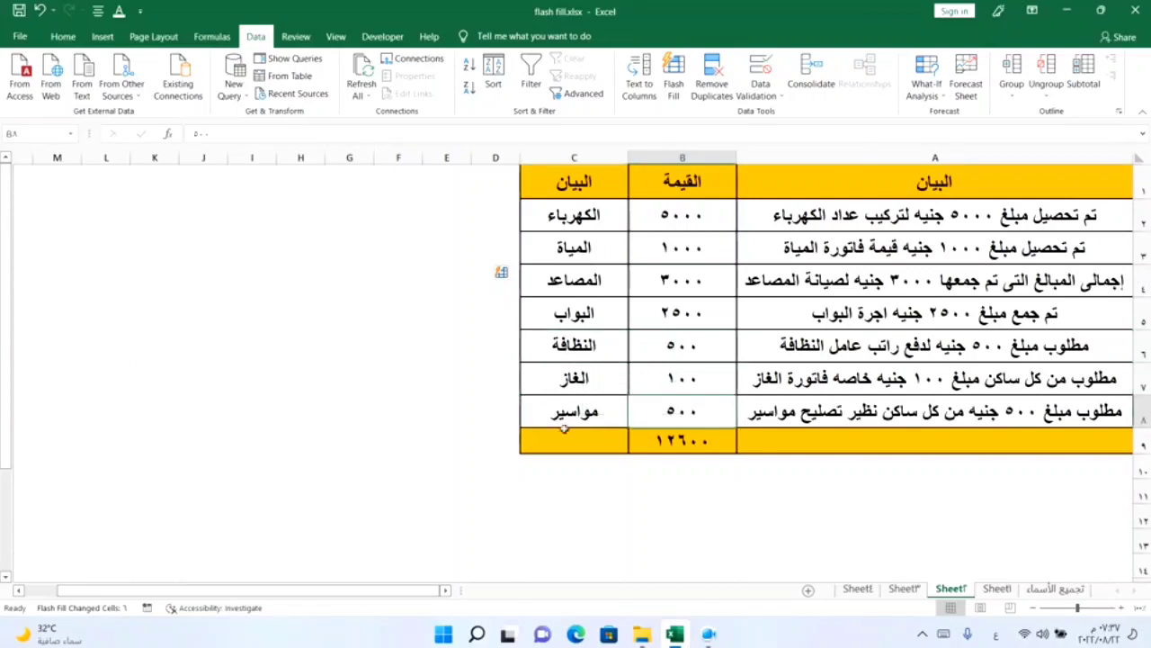
pyautogui.click(564, 422)
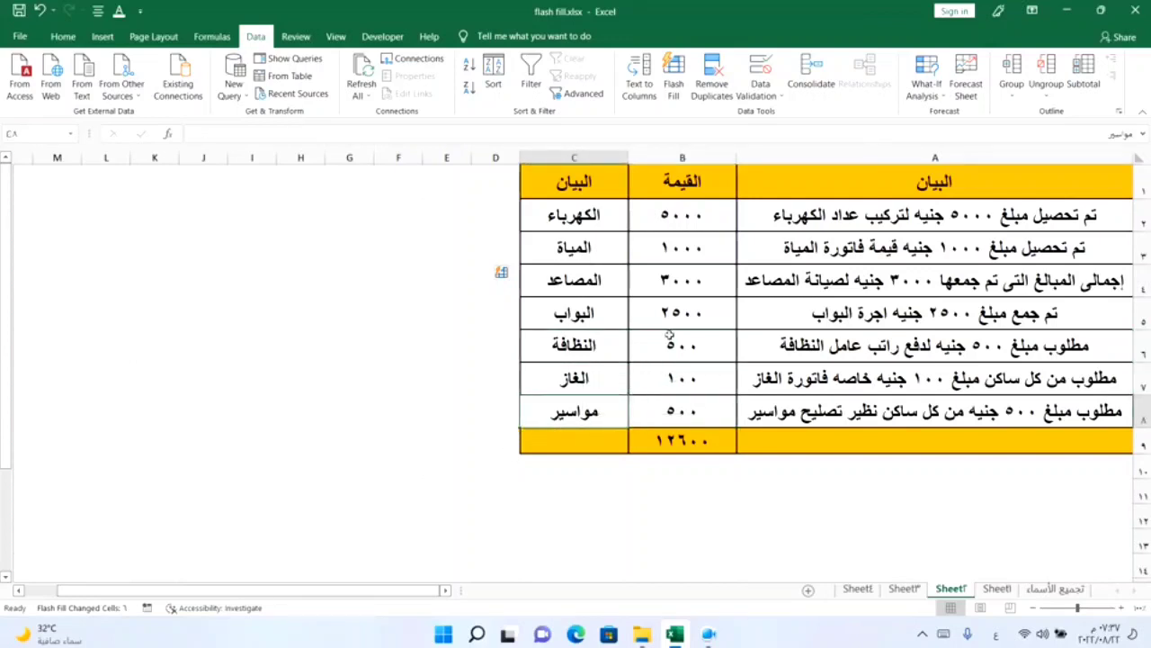
pyautogui.click(658, 189)
pyautogui.moveTo(578, 344); pyautogui.dragTo(575, 439)
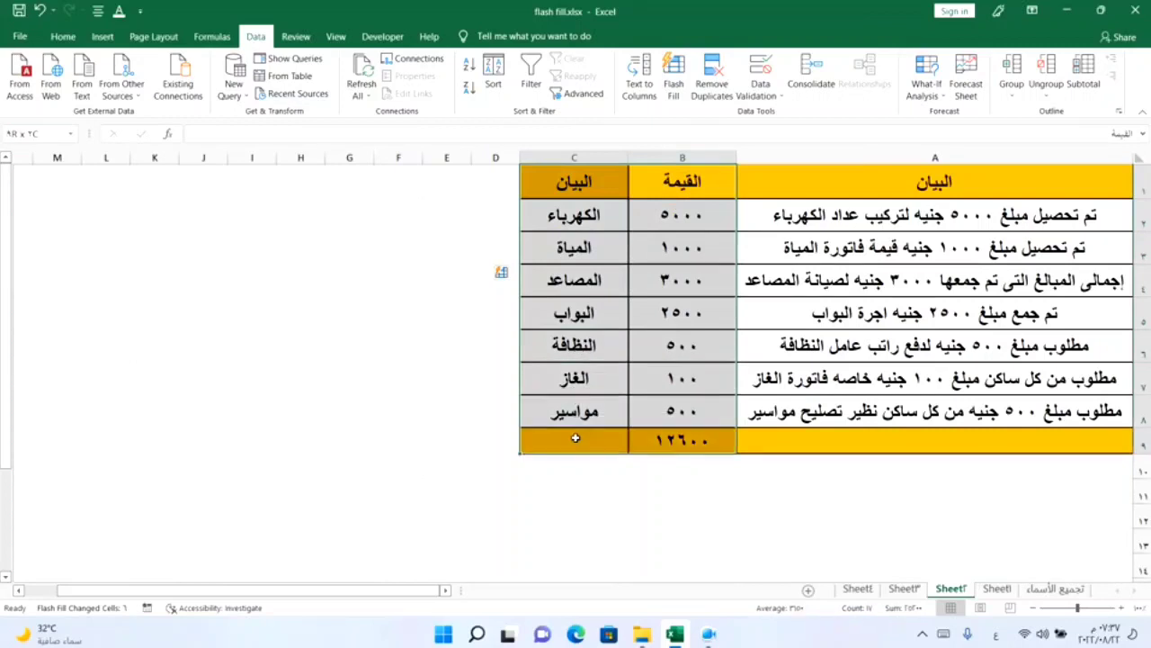
# Open Sheet3 and look over the list of full names in B2:B20
pyautogui.click(573, 466)
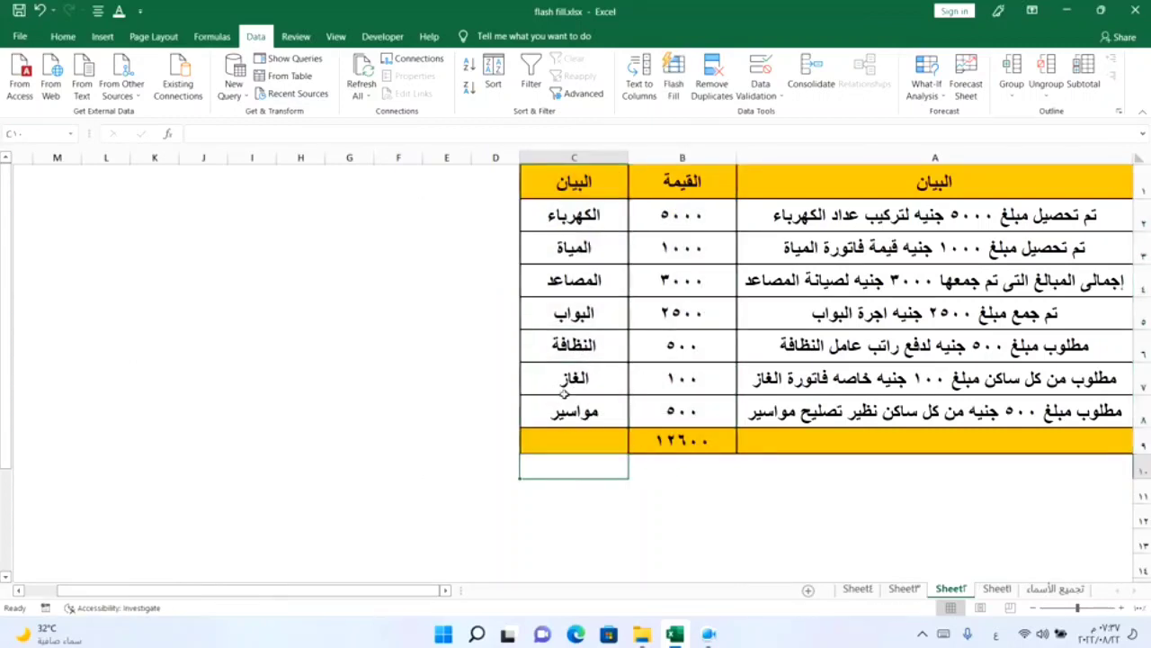
pyautogui.click(752, 513)
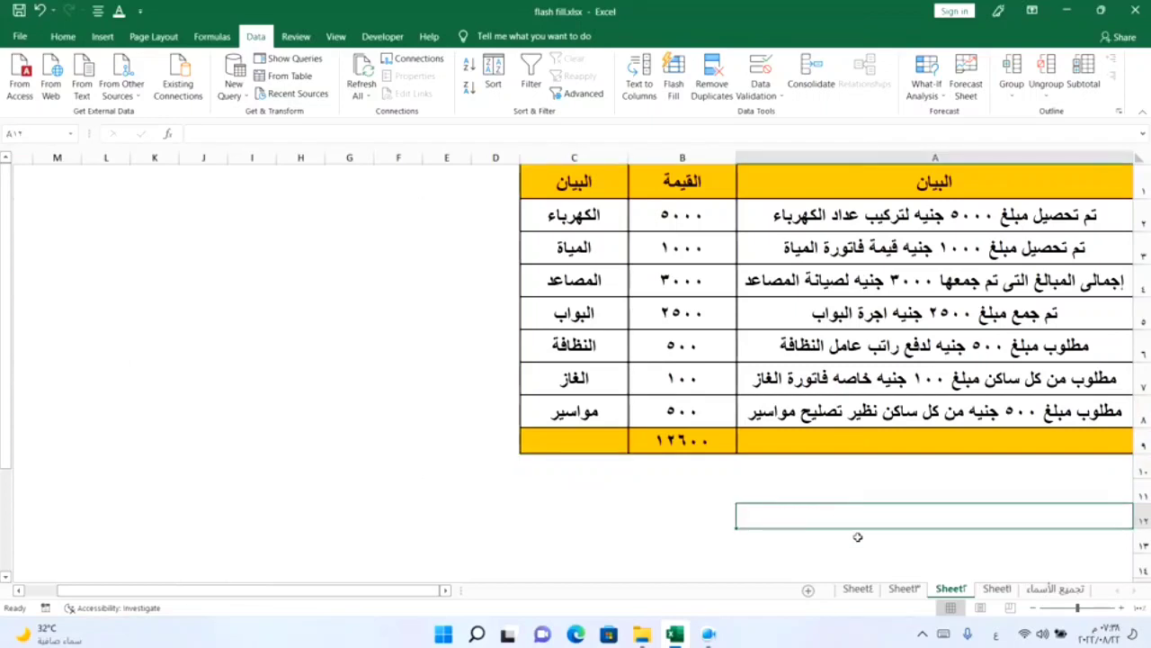
pyautogui.click(902, 588)
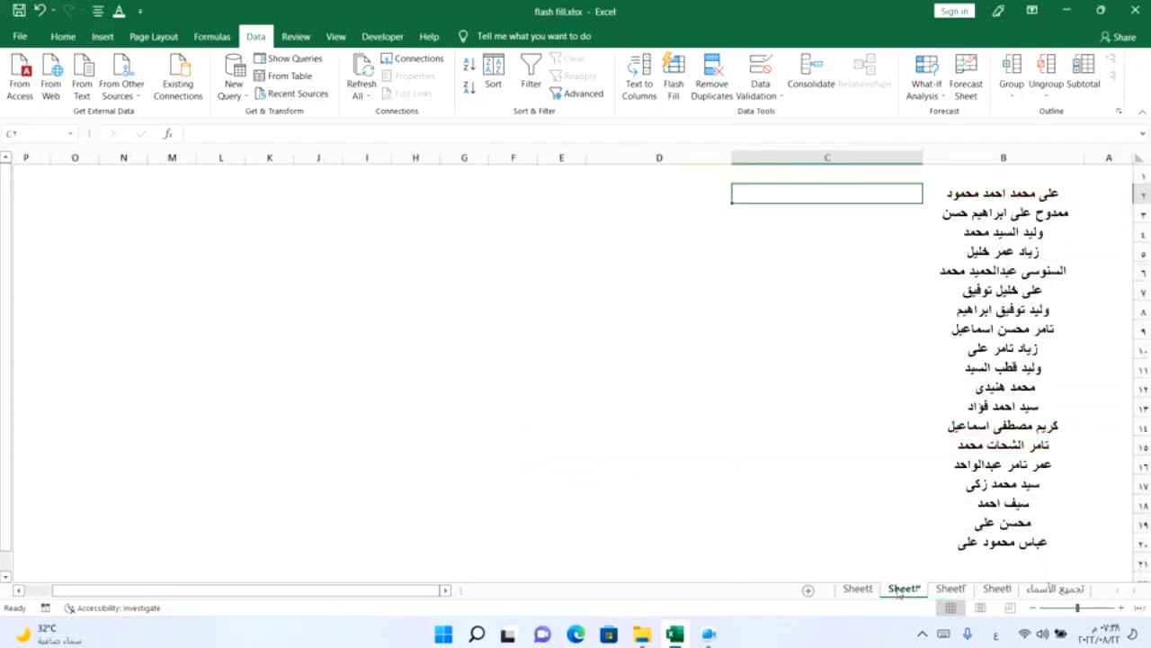
pyautogui.moveTo(971, 191); pyautogui.dragTo(989, 541)
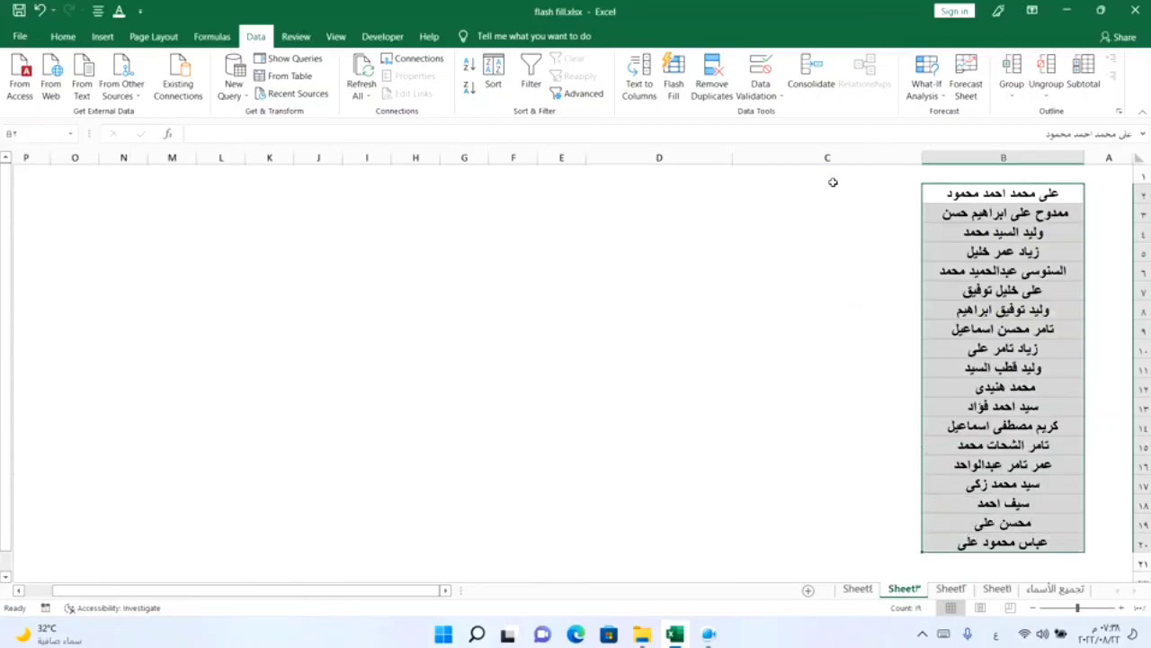
# Flash Fill column C with the full names prefixed by أ.د, based on an example in C2, and clear the results from C2:C20
pyautogui.click(830, 195)
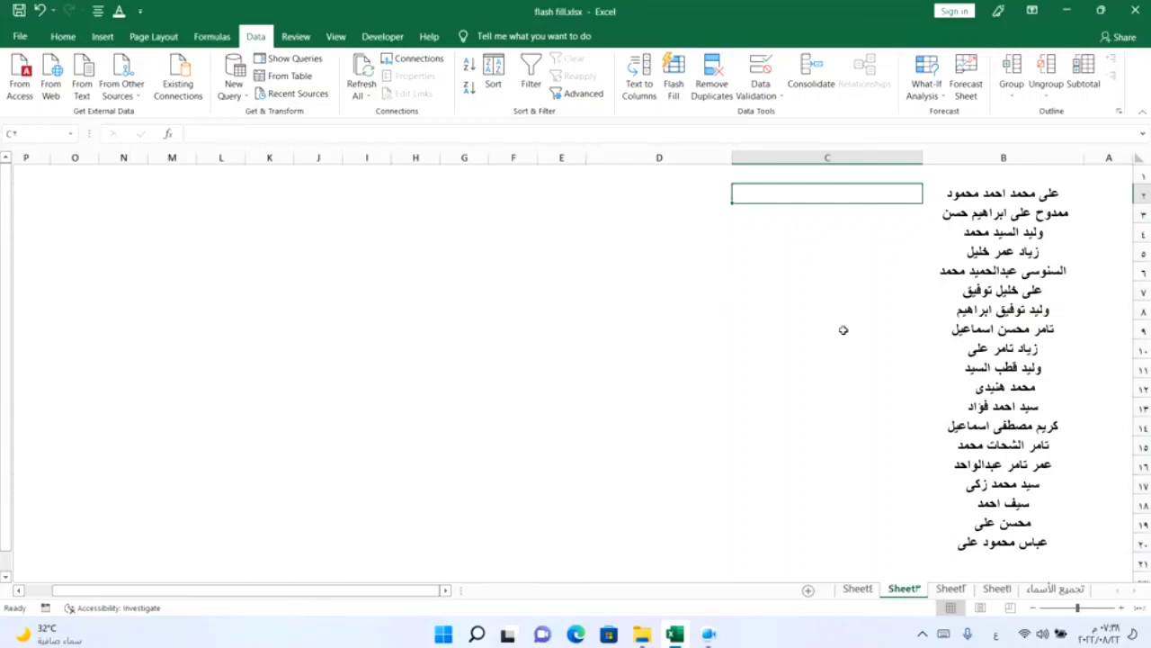
pyautogui.write('ا')
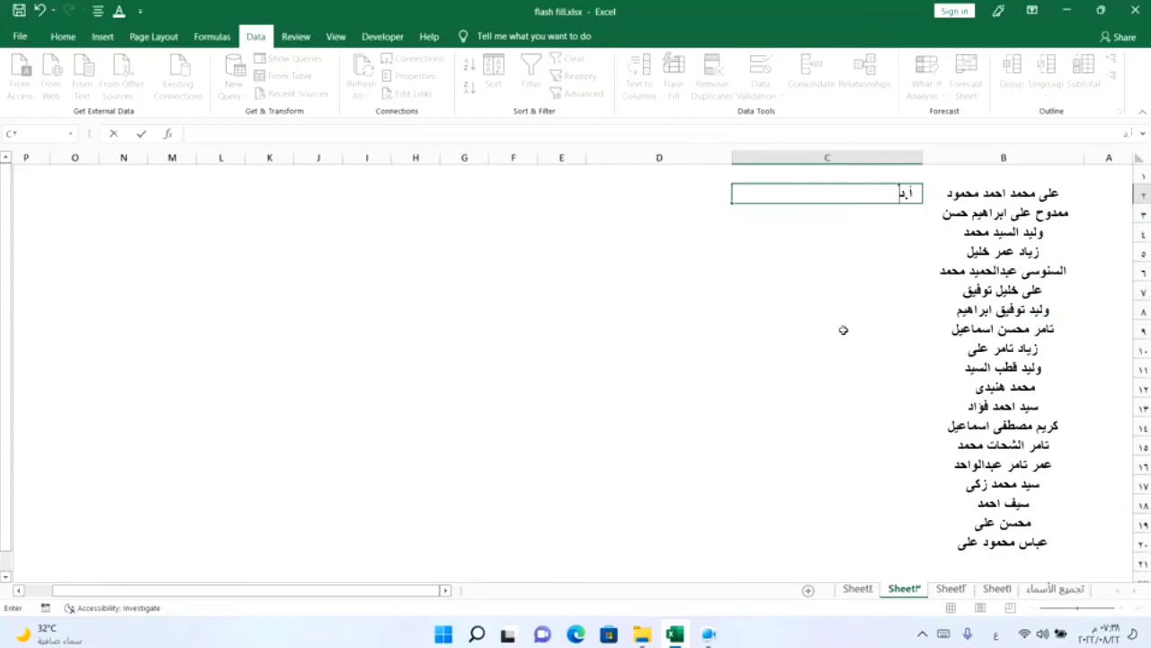
pyautogui.write('.د على محمد احمد محمود')
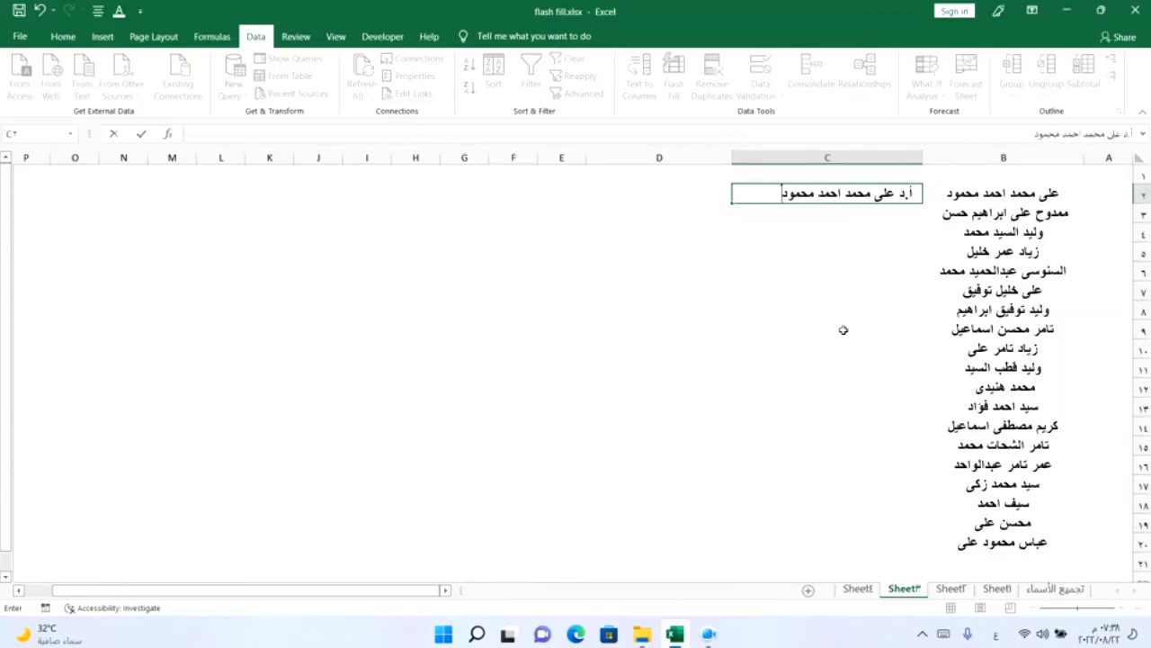
pyautogui.press('Return')
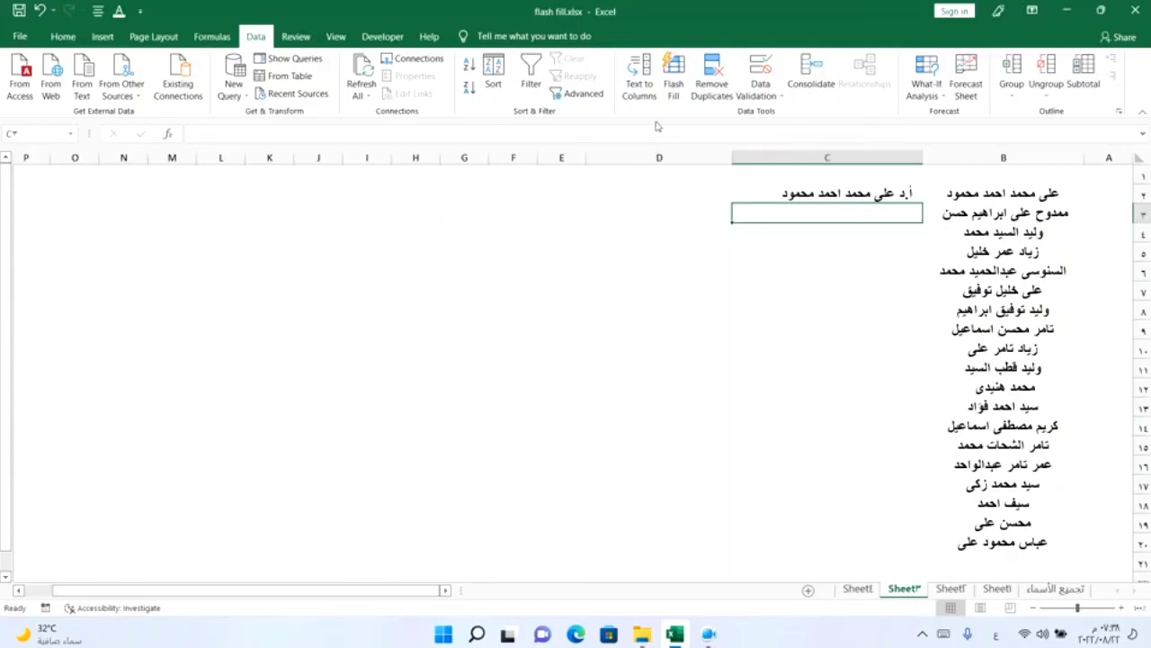
pyautogui.click(674, 76)
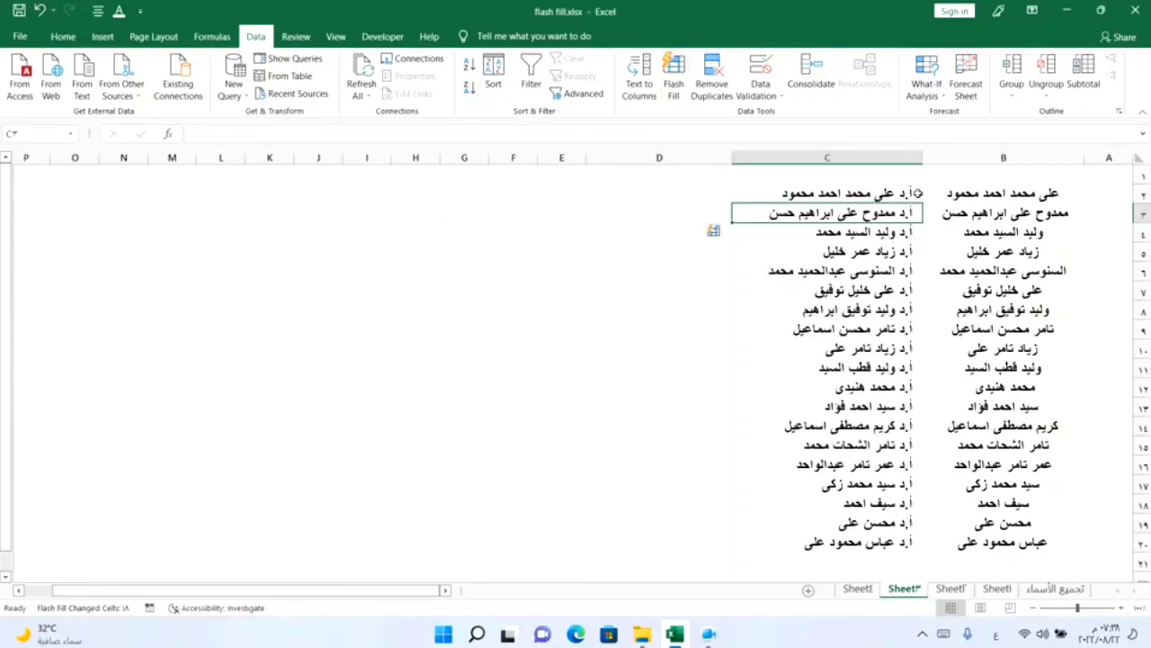
pyautogui.click(613, 350)
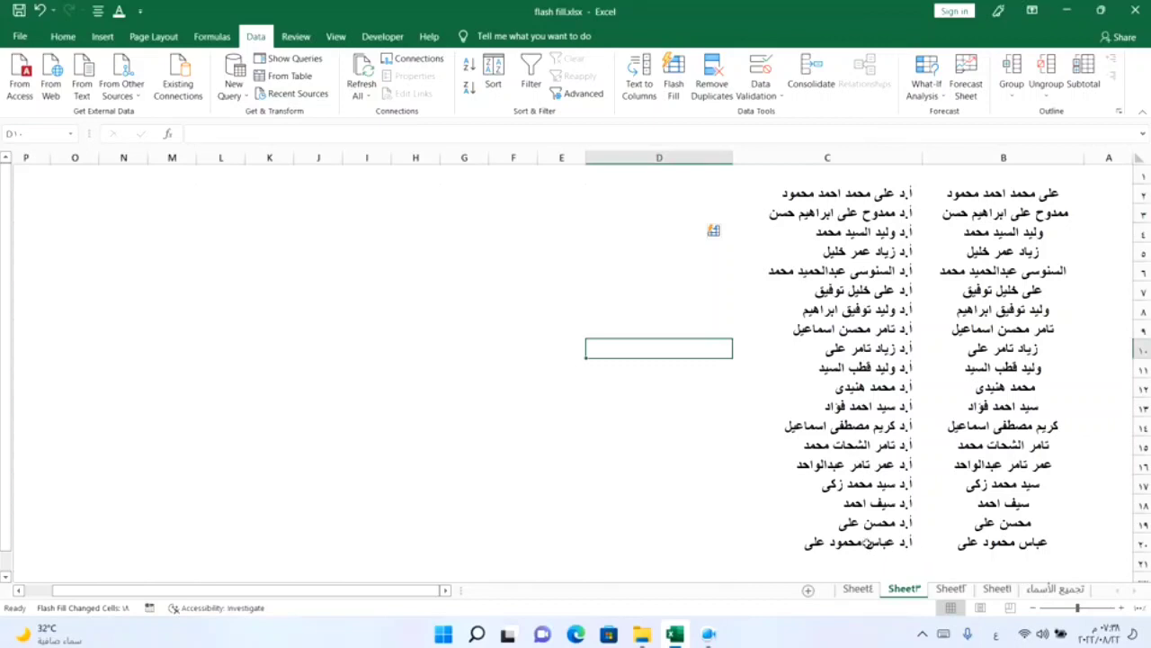
pyautogui.moveTo(870, 192); pyautogui.dragTo(863, 554)
pyautogui.press('Delete')
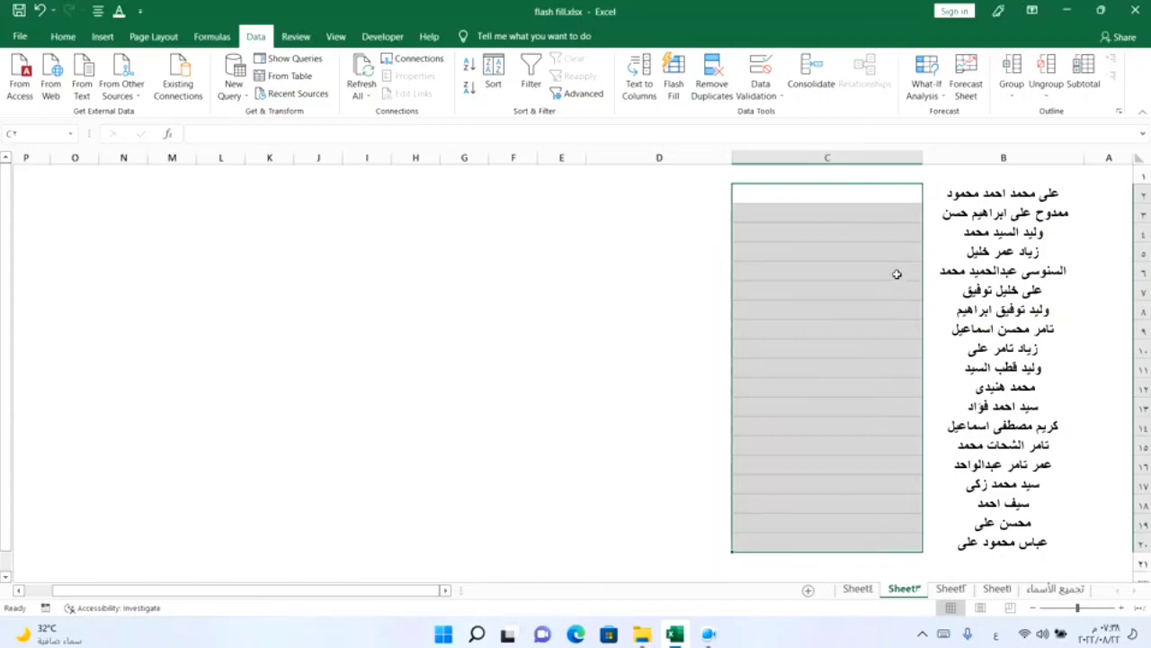
# Enter the first full name prefixed with "دكتور / " in C2 and Flash Fill the remaining names in column C
pyautogui.click(867, 195)
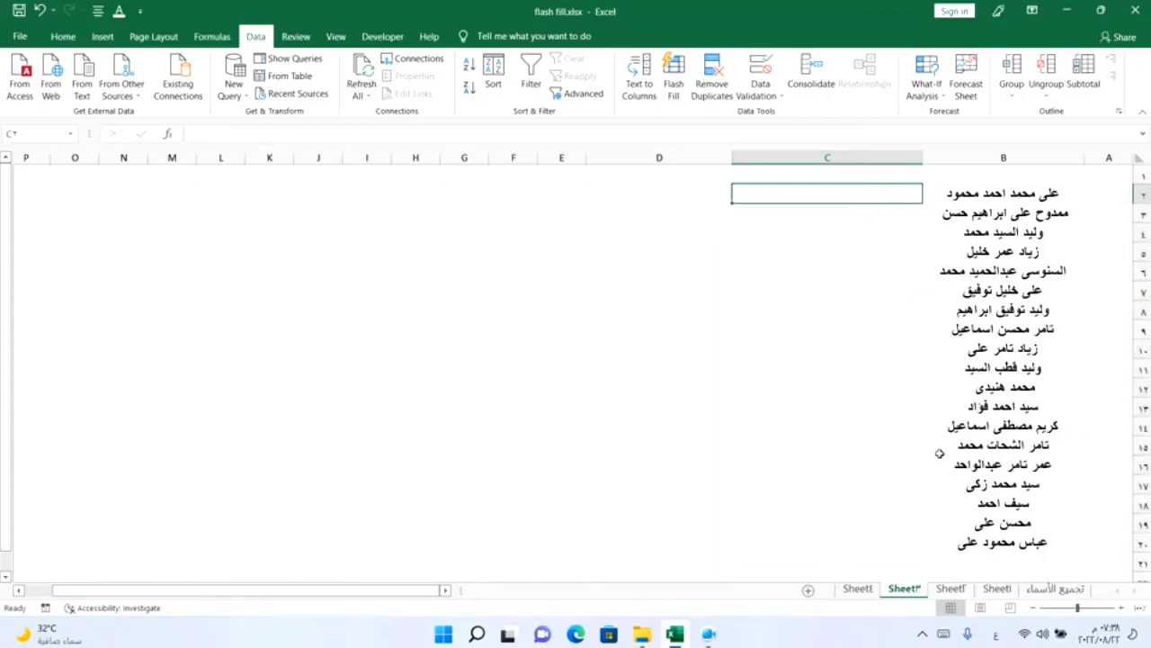
pyautogui.write('دكتور')
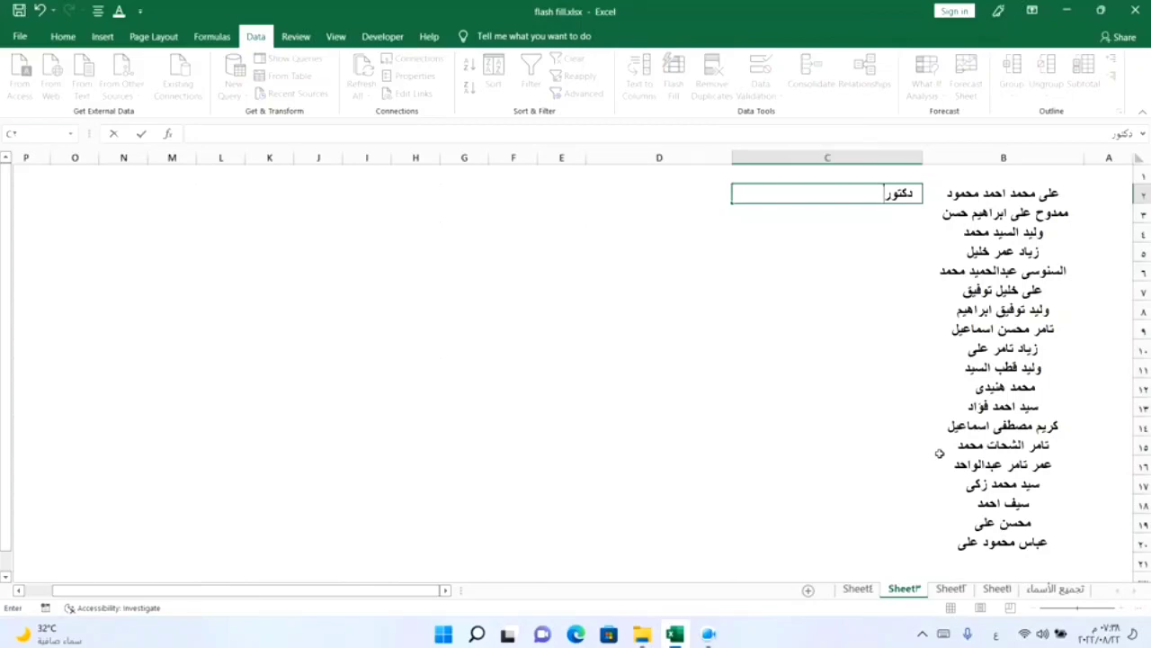
pyautogui.write(' / على محمد احمد')
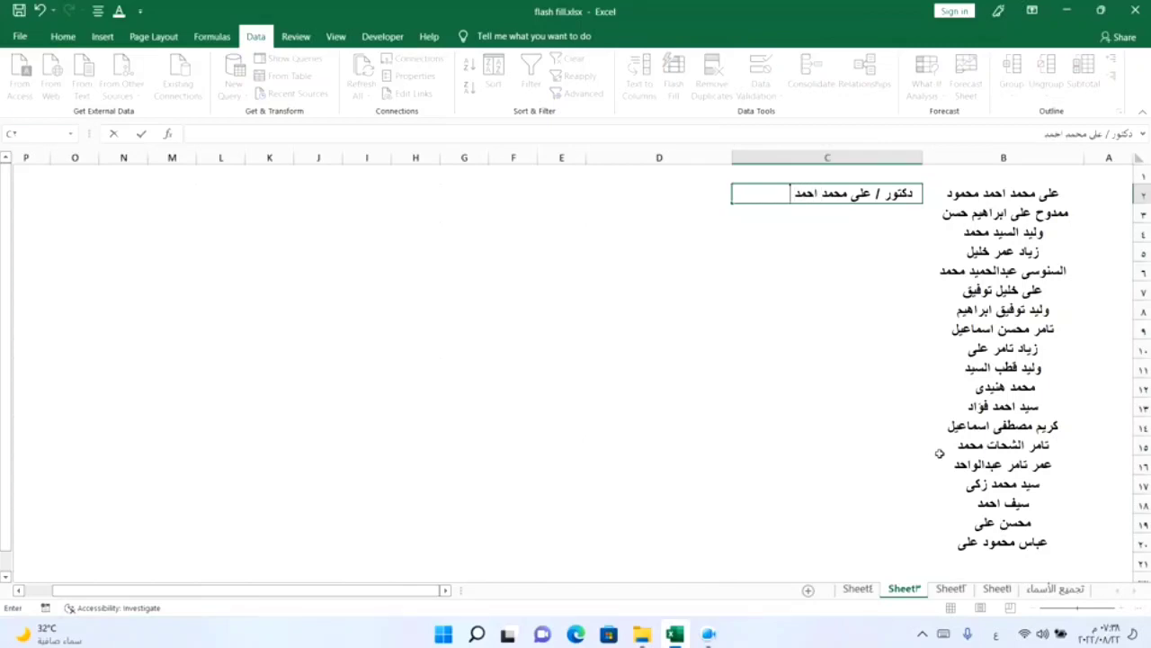
pyautogui.write(' محمود')
pyautogui.press('Return')
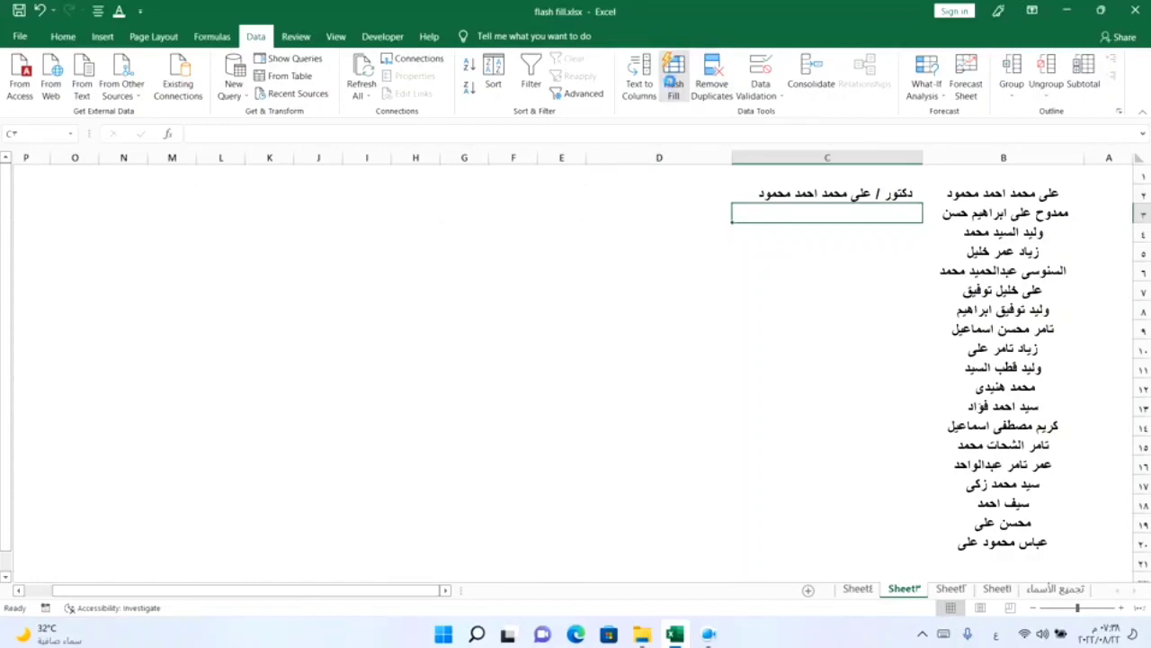
pyautogui.click(673, 79)
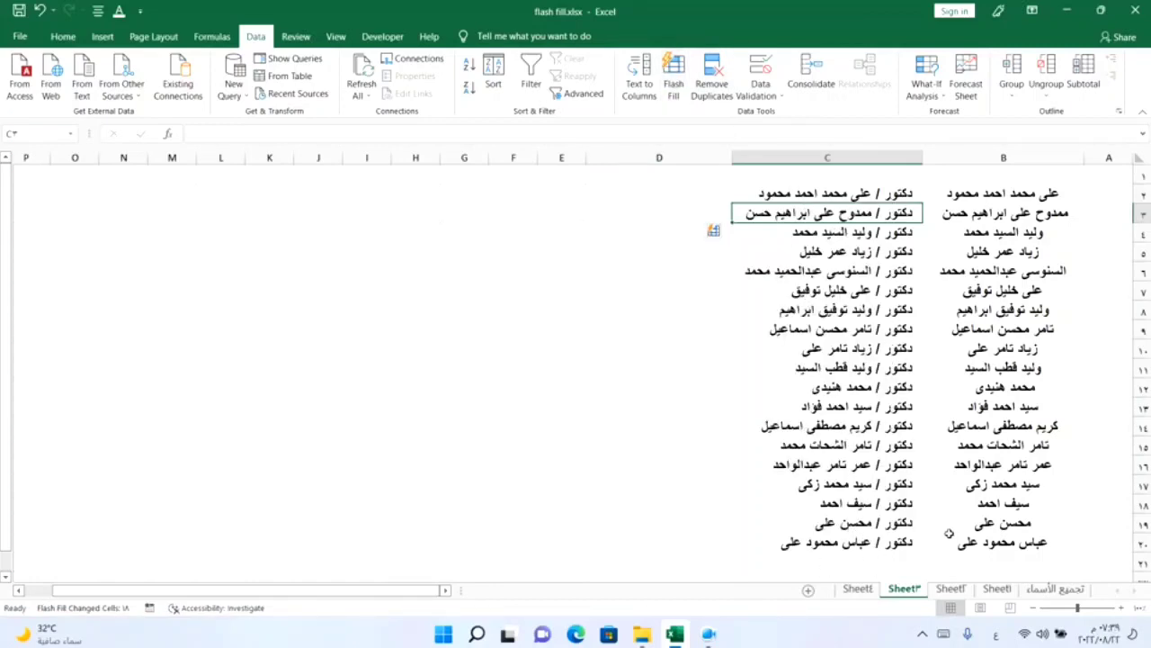
pyautogui.click(670, 486)
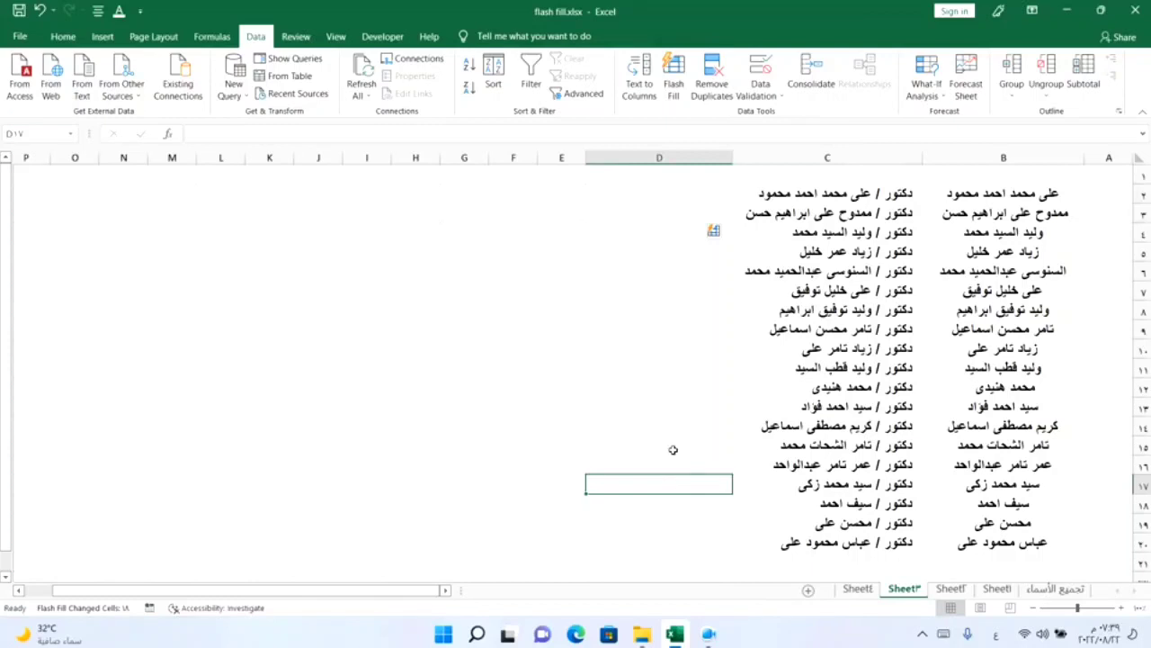
pyautogui.click(447, 382)
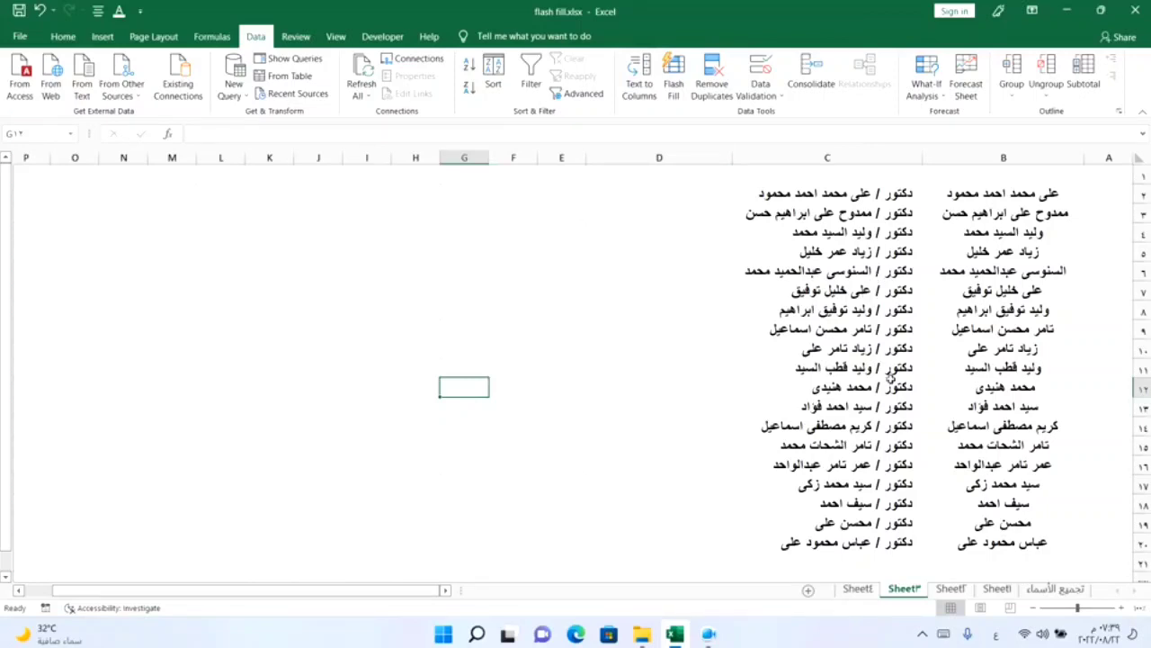
# On Sheet4, enter the upper list's first name in capital letters in C2 and Flash Fill the rest of that list
pyautogui.click(853, 590)
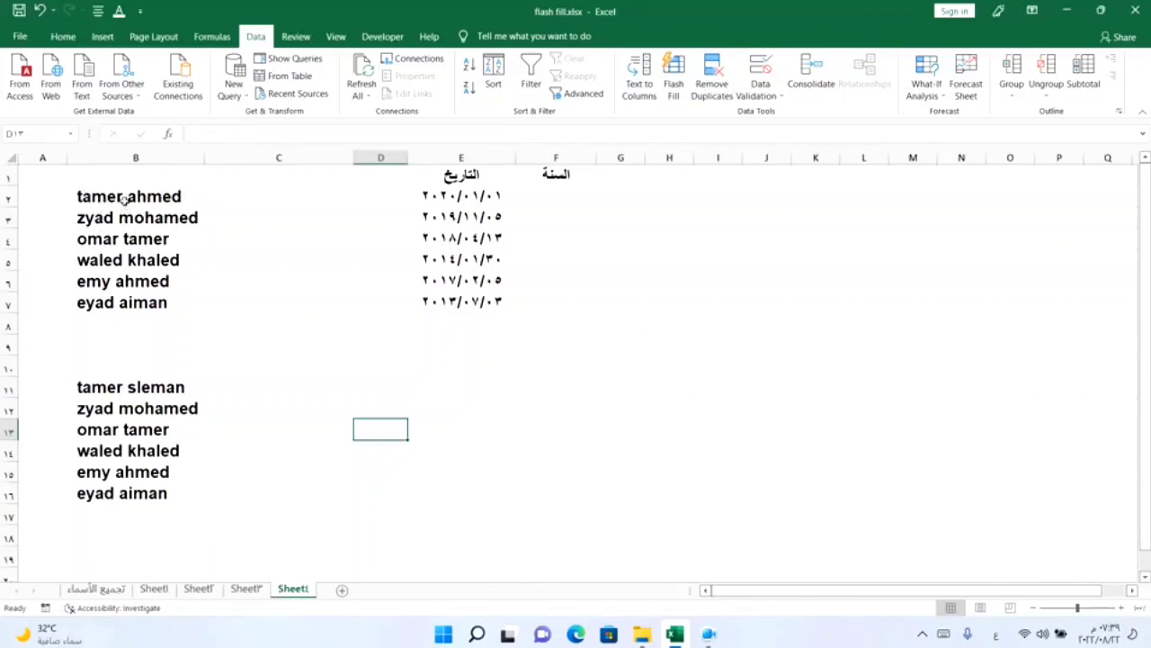
pyautogui.moveTo(123, 196); pyautogui.dragTo(125, 317)
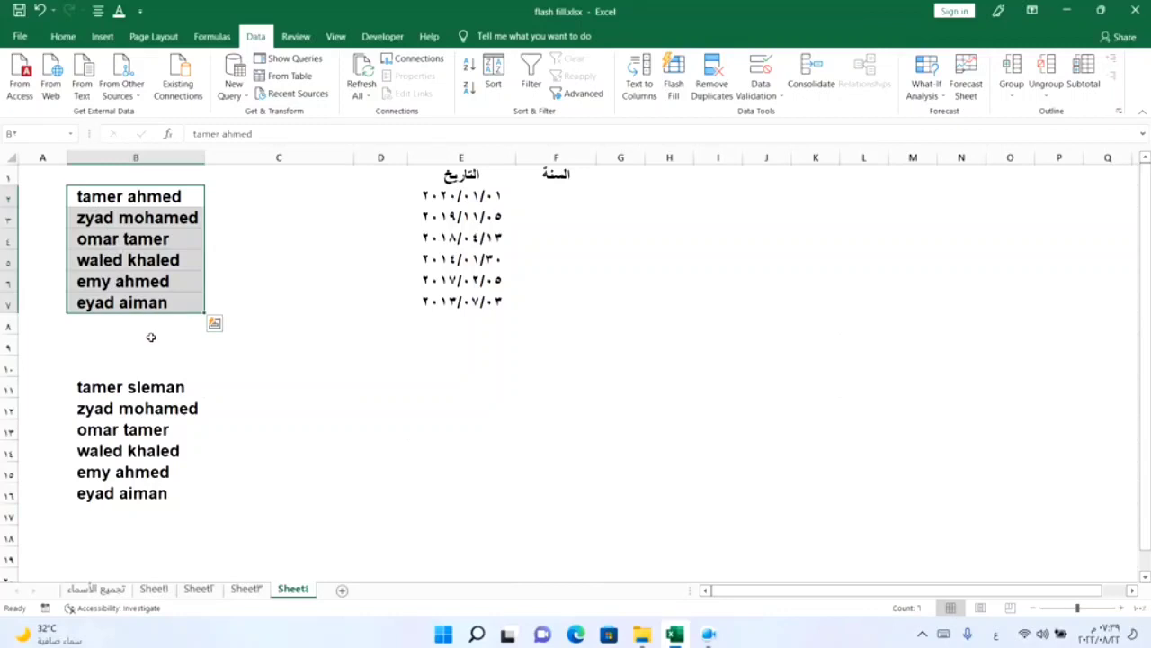
pyautogui.click(253, 203)
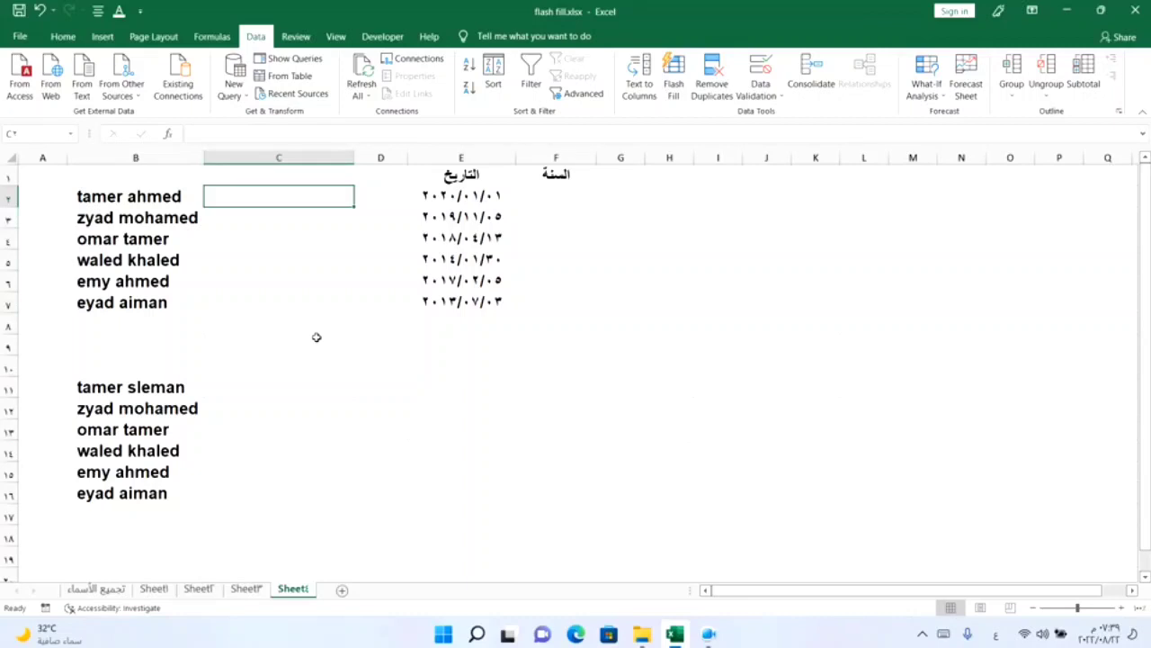
pyautogui.hotkey('alt', 'shift')
pyautogui.write('TA')
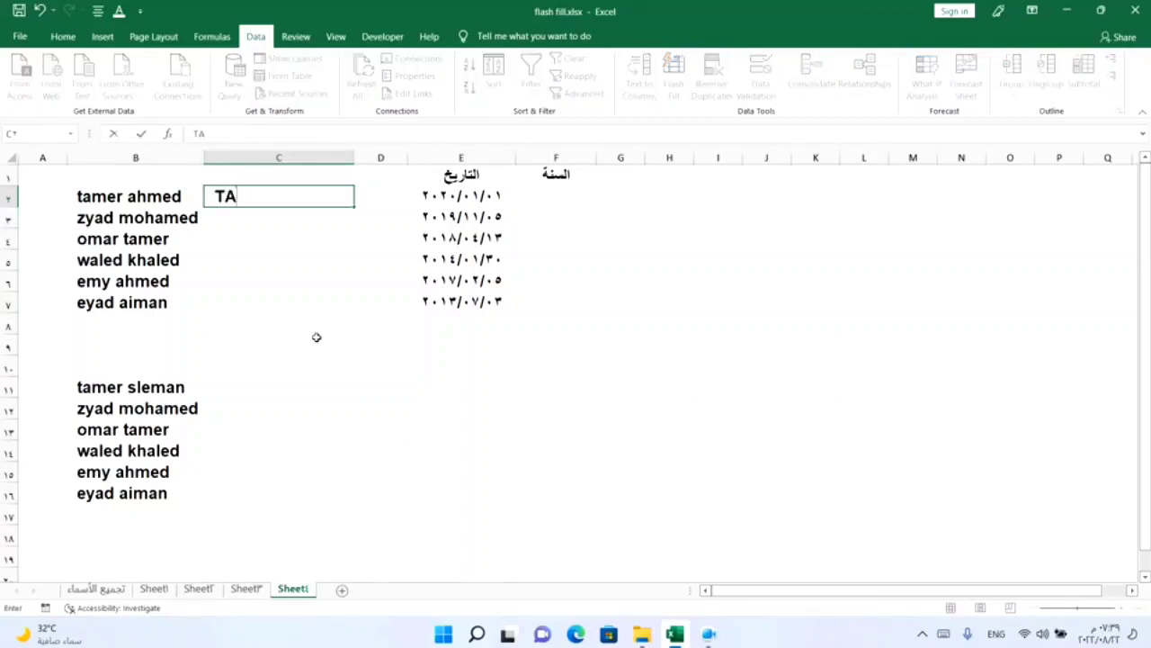
pyautogui.write('MER AH')
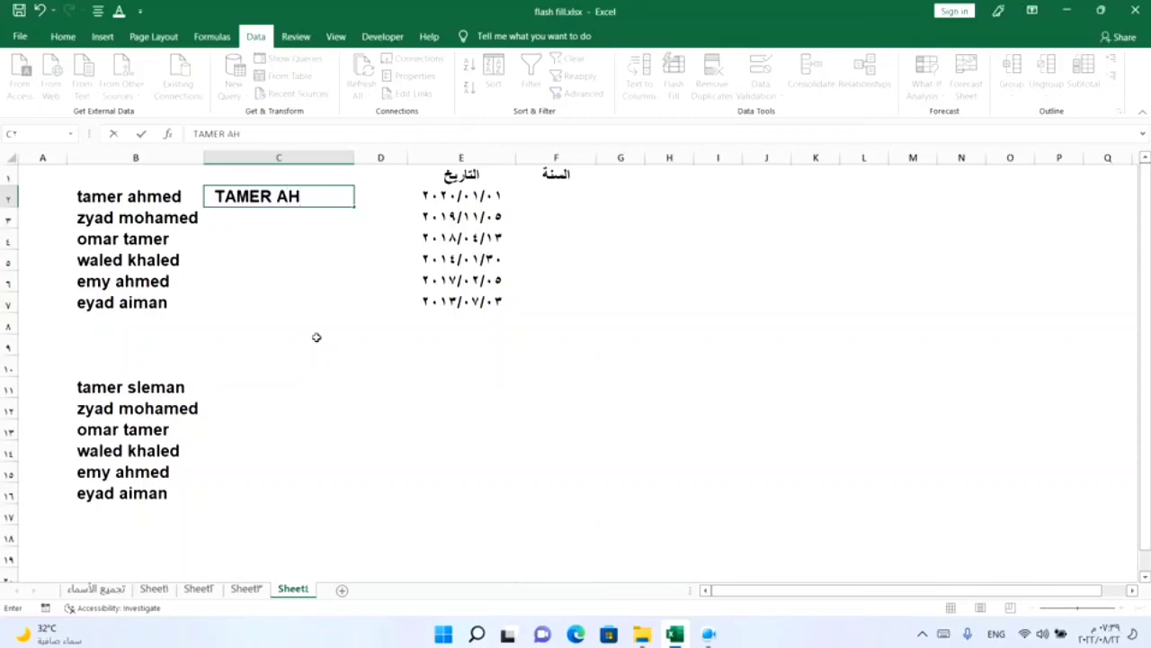
pyautogui.write('MED')
pyautogui.press('Return')
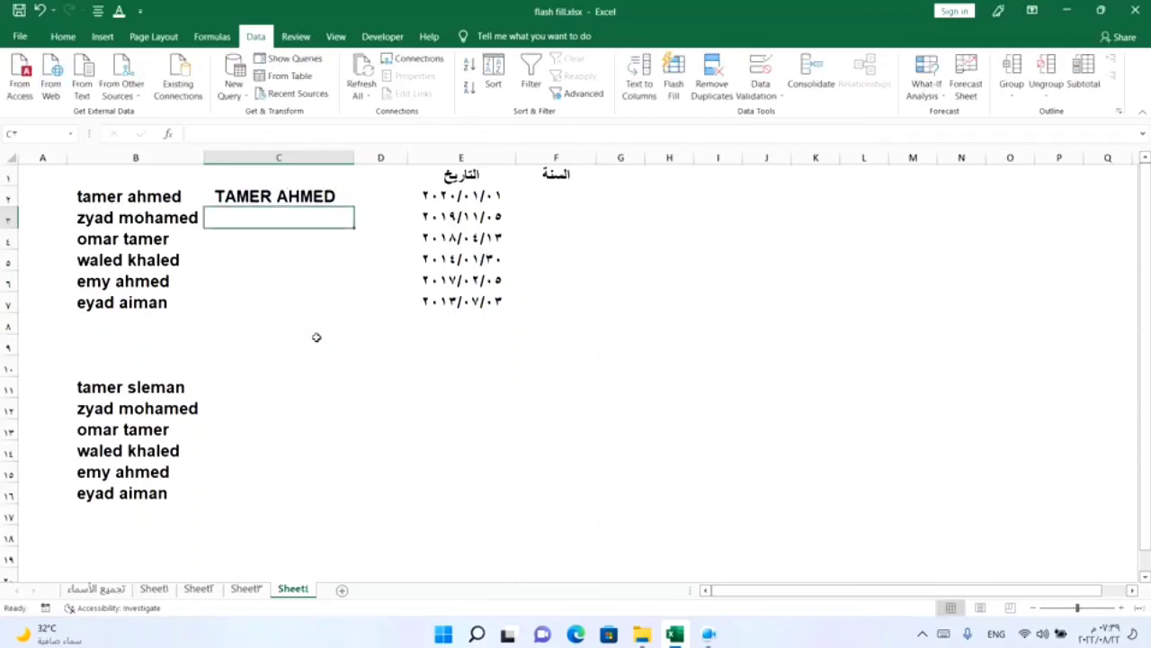
pyautogui.click(674, 83)
# Enter TS in C11 as the initials of the lower list's first name and Flash Fill the remaining initials
pyautogui.click(291, 389)
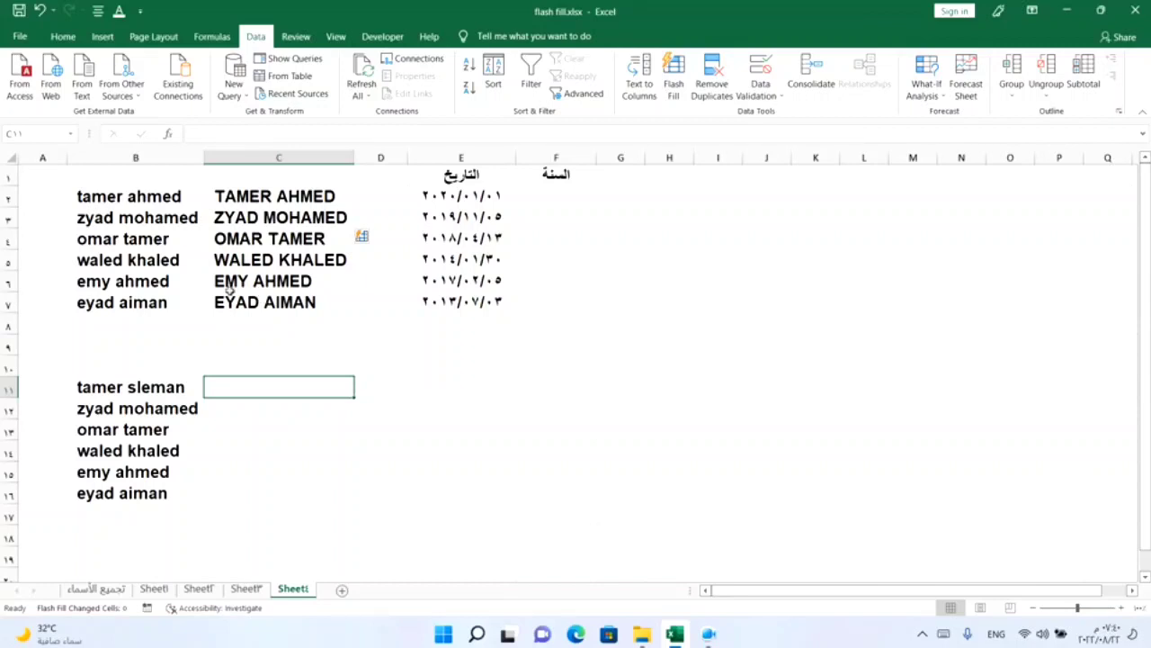
pyautogui.click(83, 389)
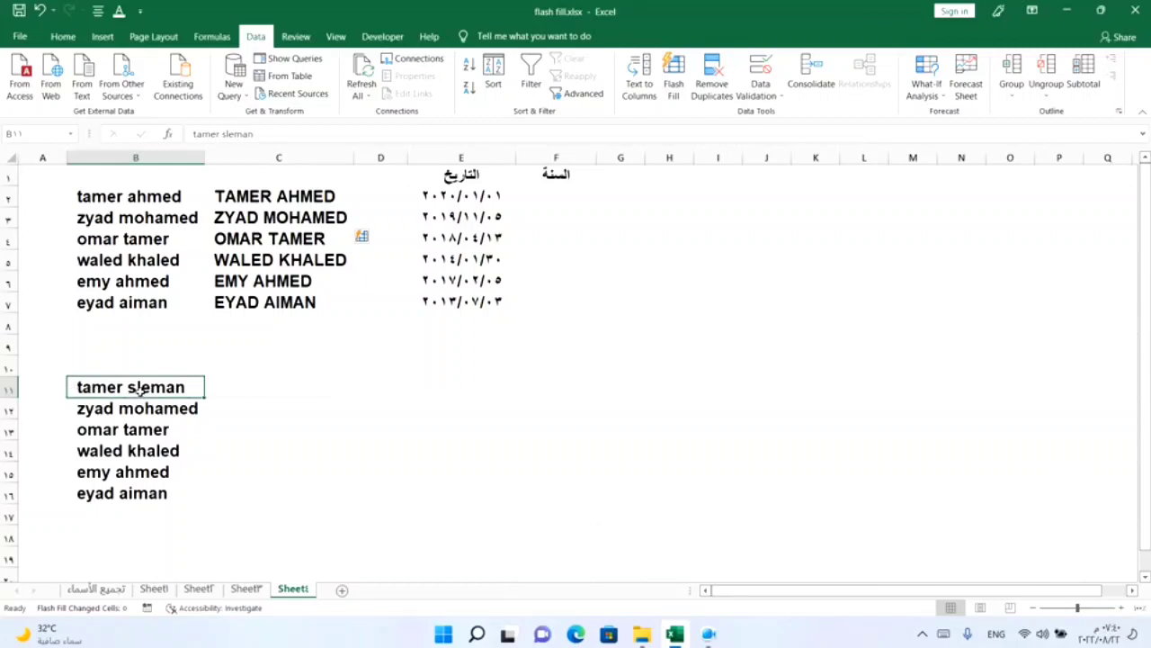
pyautogui.click(248, 394)
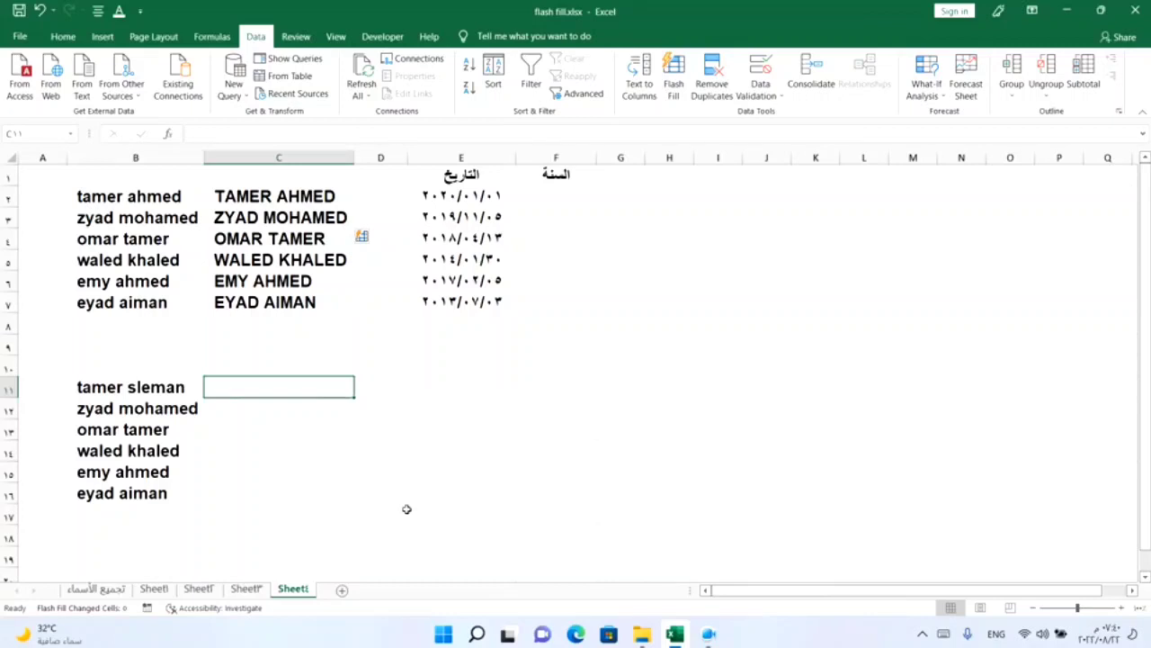
pyautogui.write('TS')
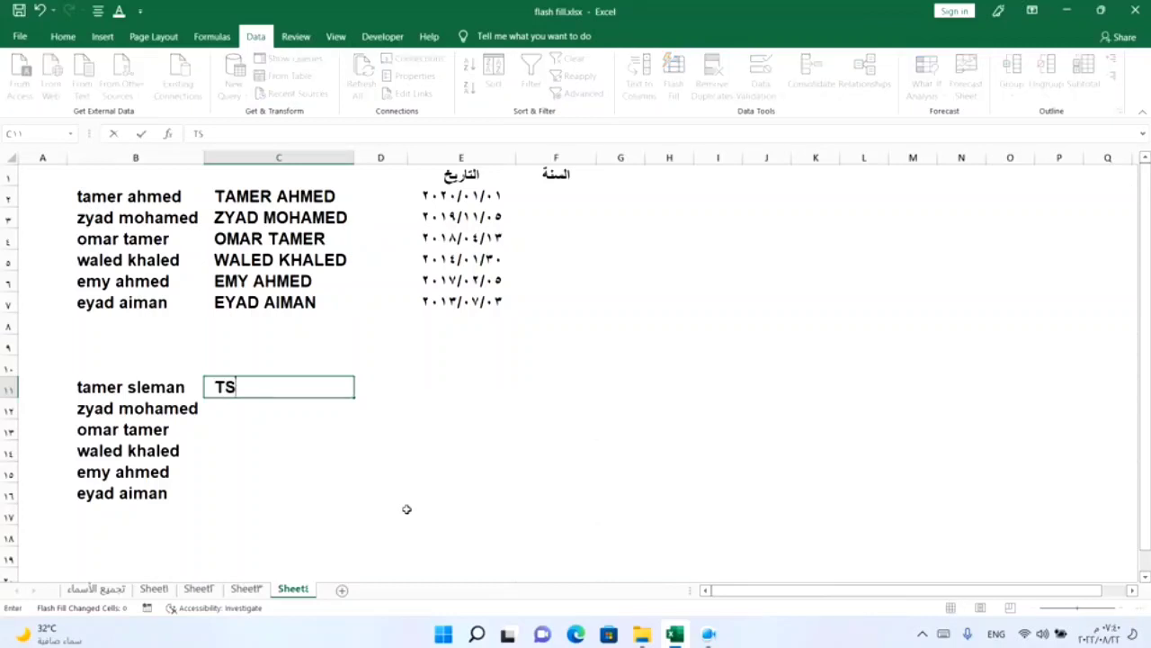
pyautogui.press('Return')
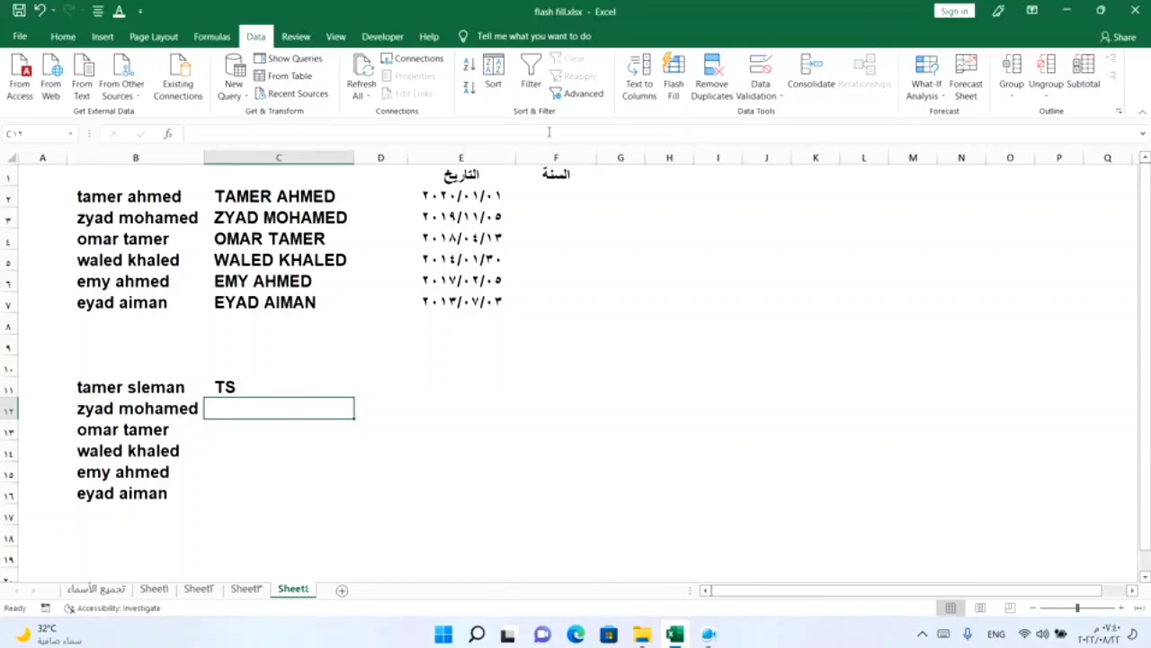
pyautogui.click(674, 83)
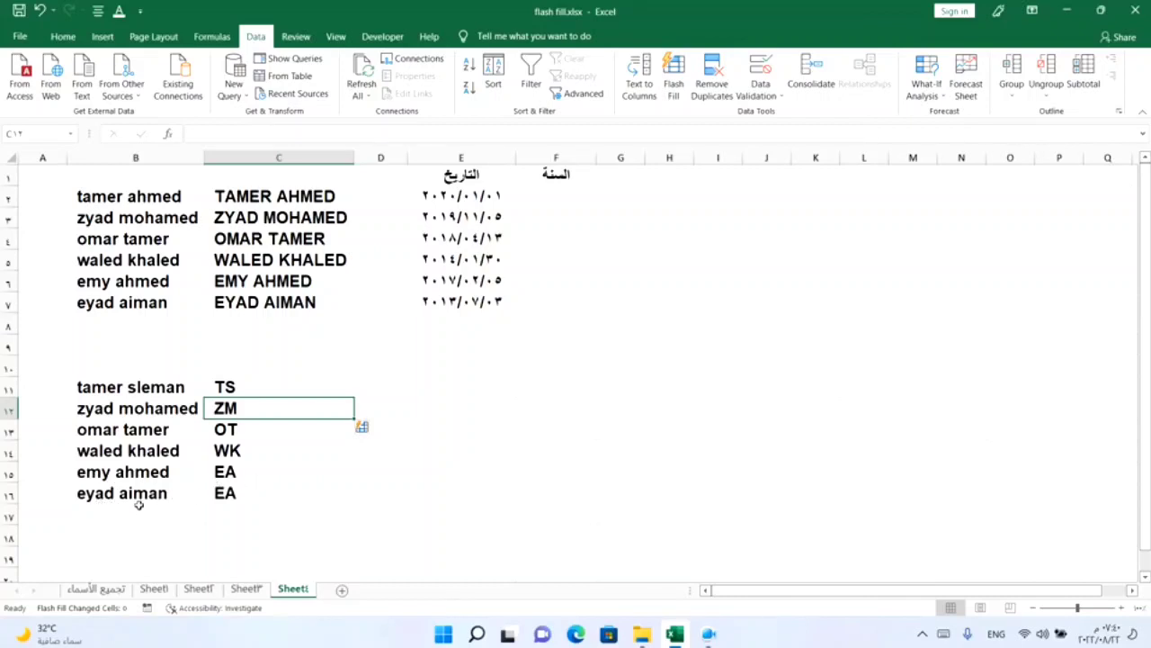
# Review the filled initials in C11:C16 and the uppercase names in C2:C7
pyautogui.click(394, 480)
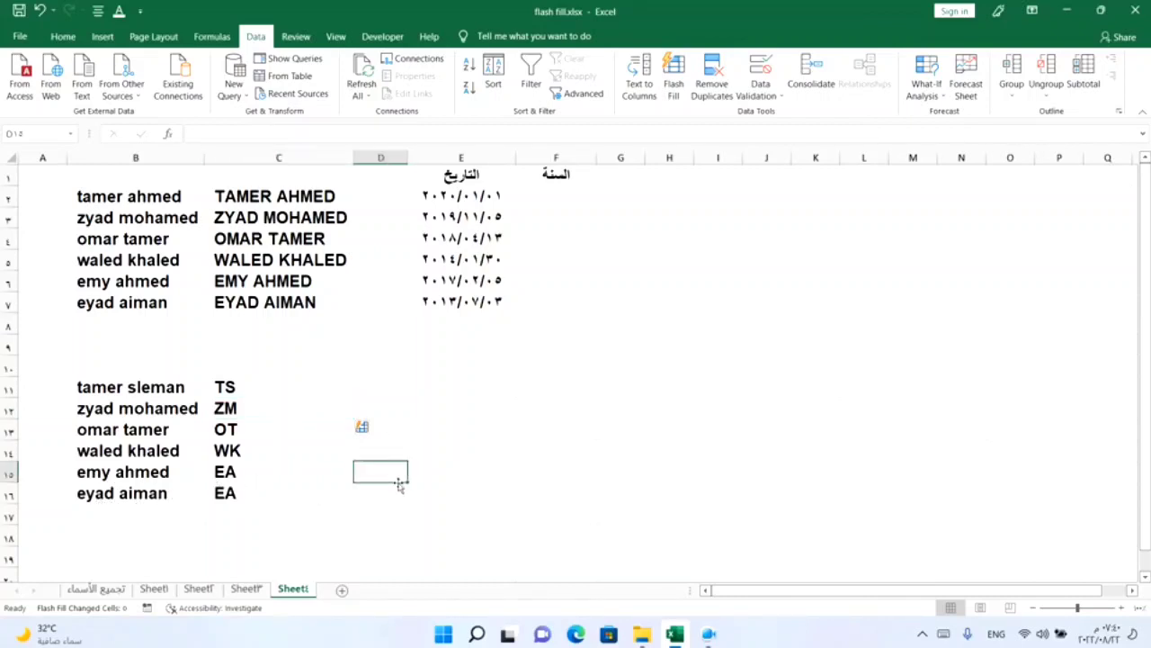
pyautogui.click(263, 396)
pyautogui.moveTo(263, 398); pyautogui.dragTo(261, 493)
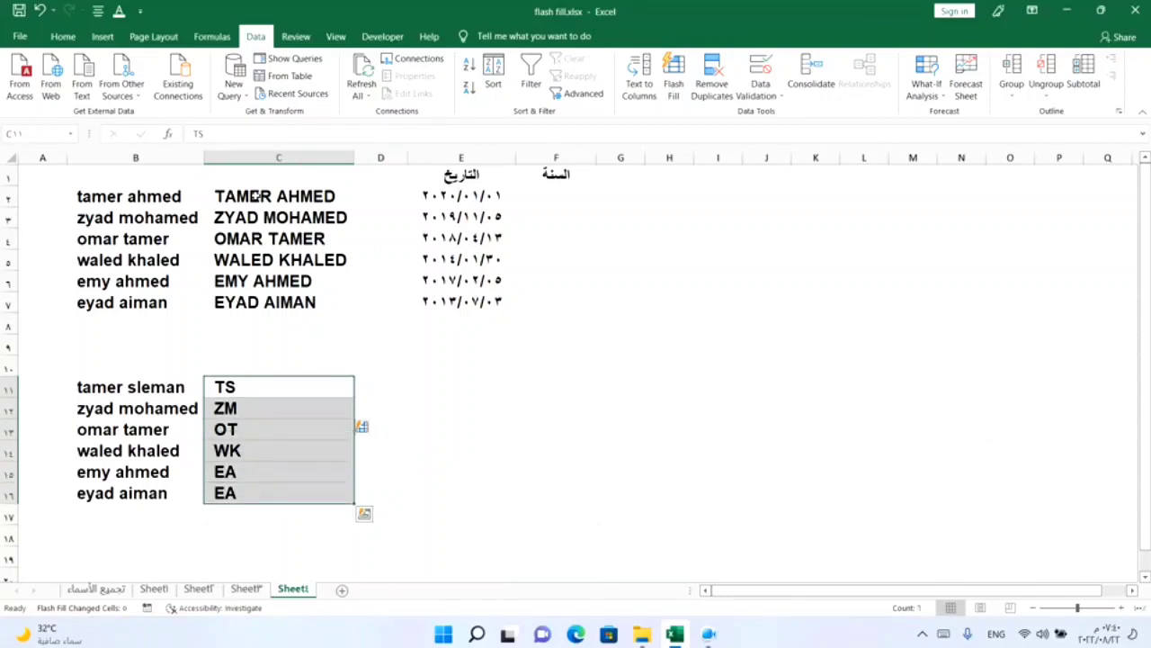
pyautogui.moveTo(258, 196); pyautogui.dragTo(255, 302)
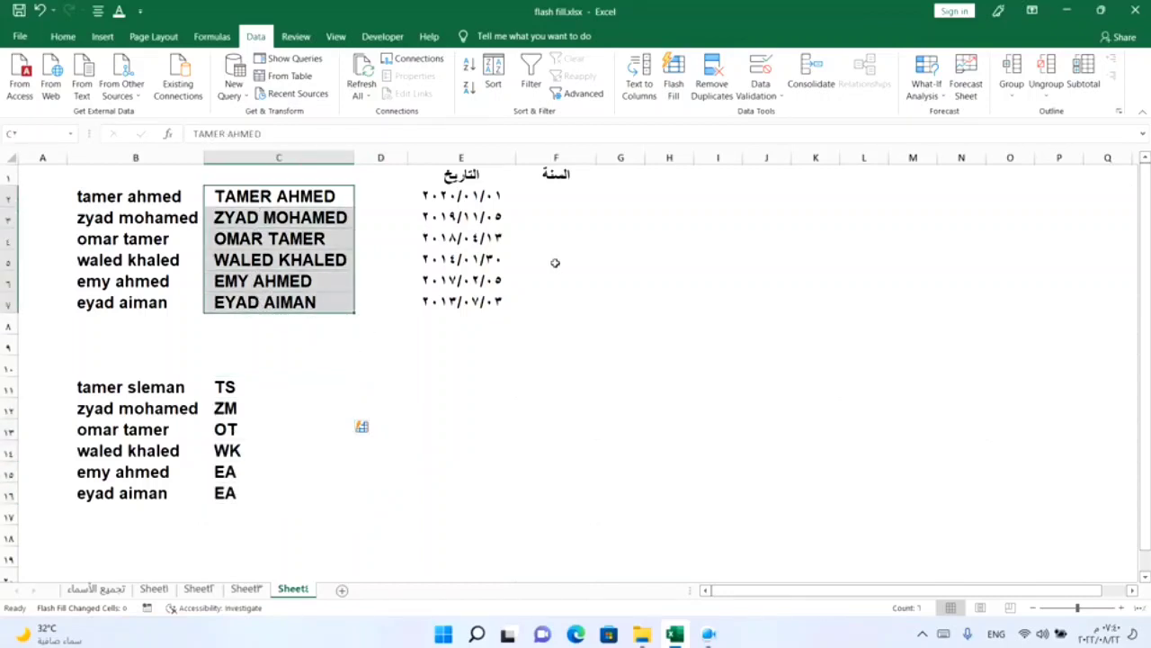
# Enter 2020 in F2 as the first date's year and Flash Fill the rest of the السنة column
pyautogui.click(568, 195)
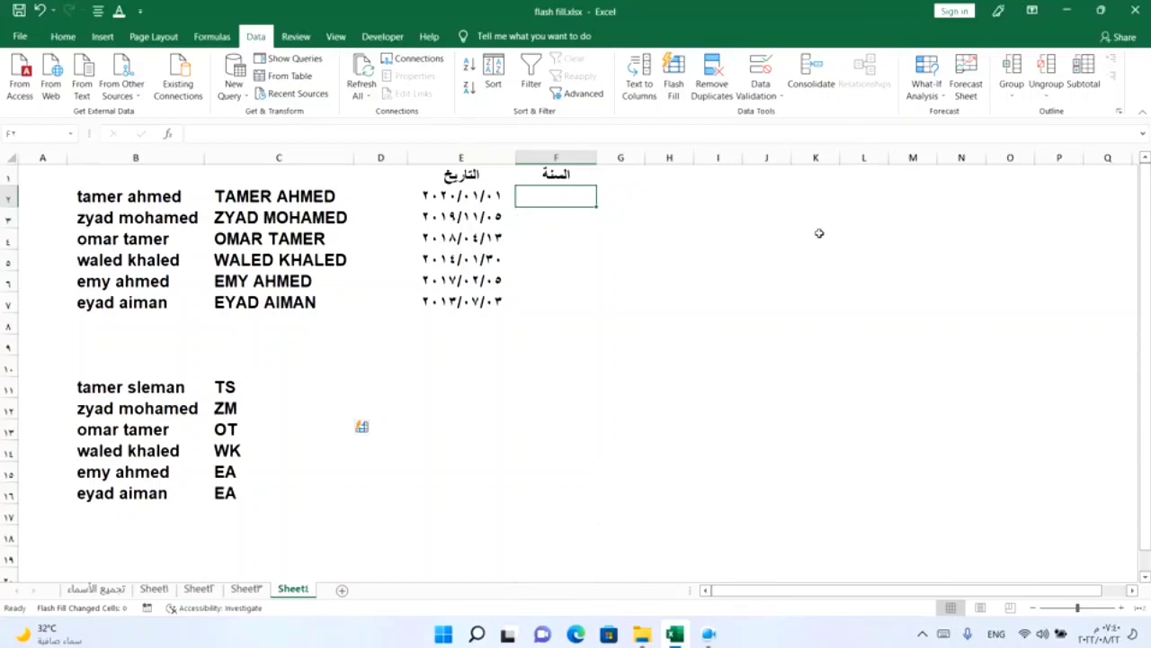
pyautogui.write('20')
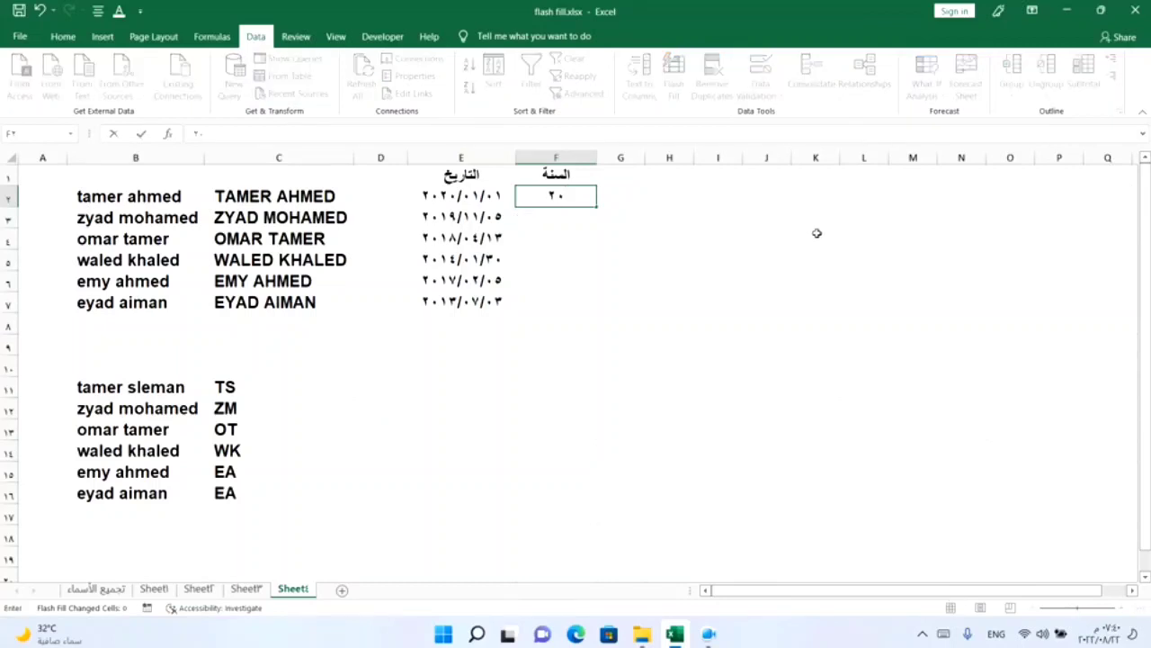
pyautogui.write('20')
pyautogui.press('Return')
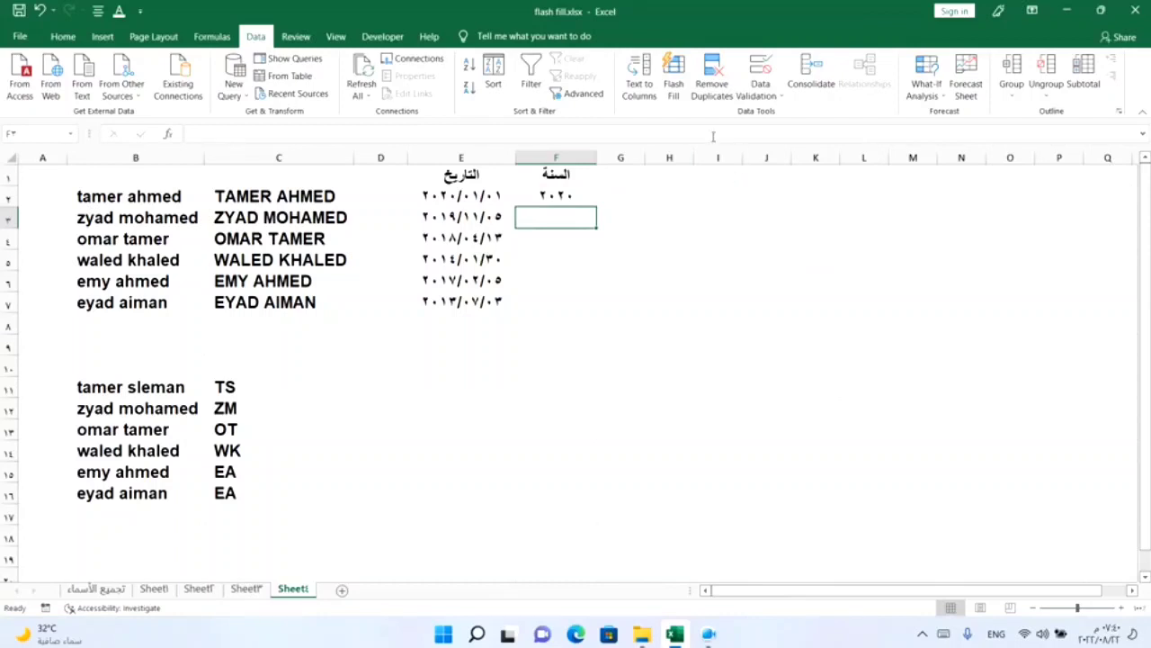
pyautogui.click(674, 79)
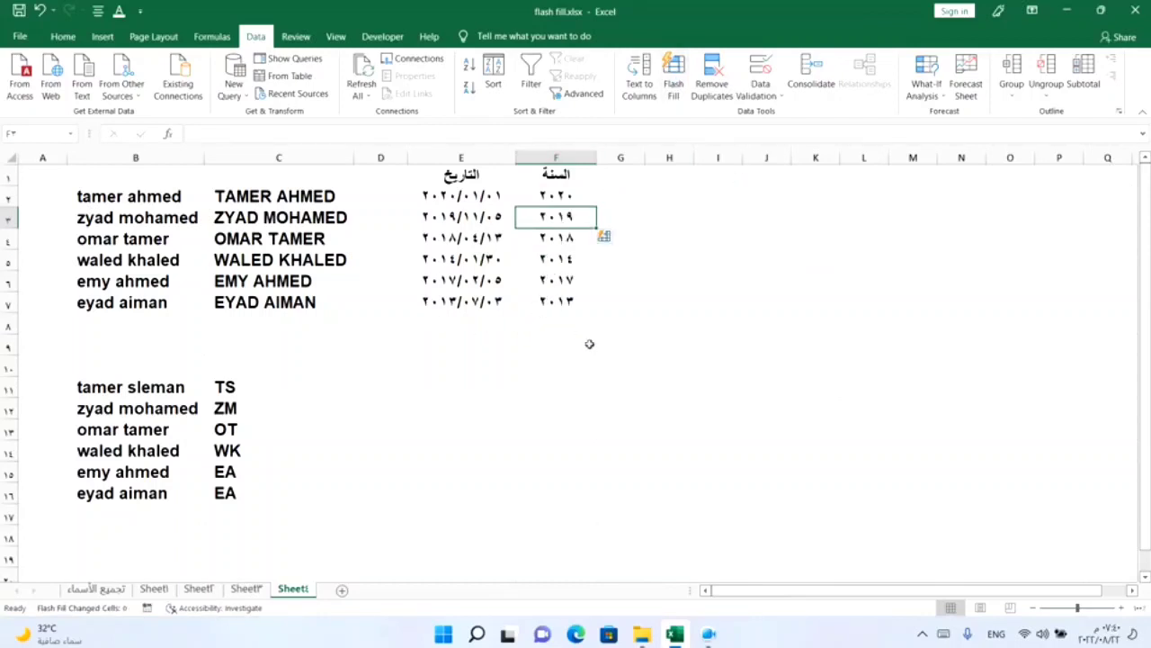
pyautogui.click(683, 385)
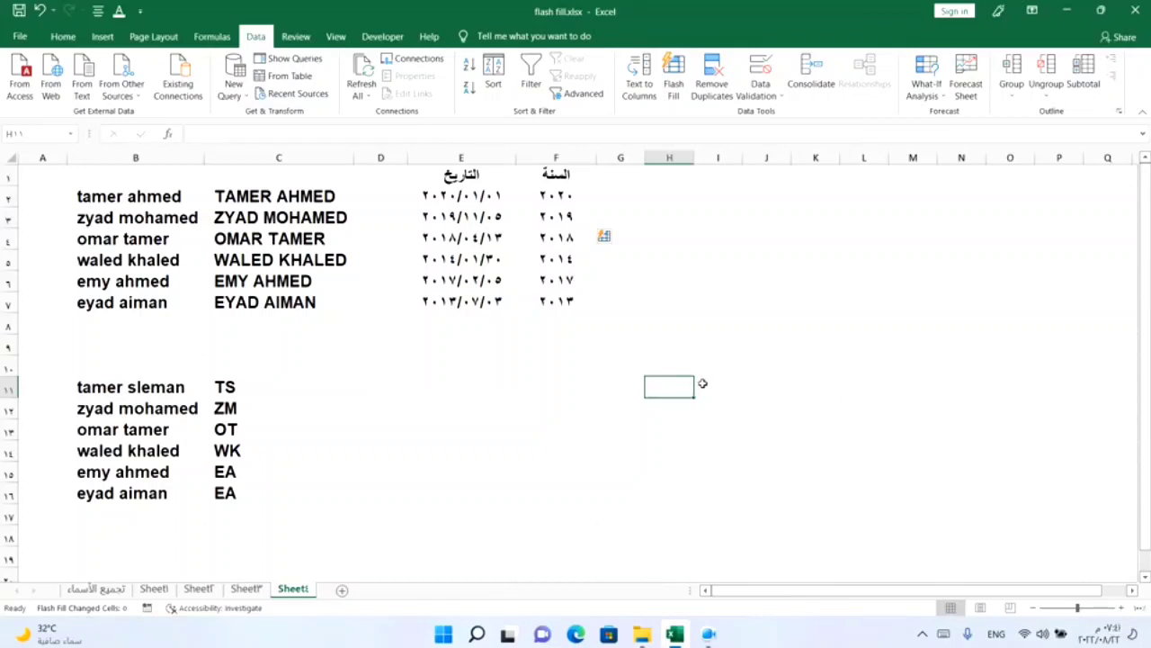